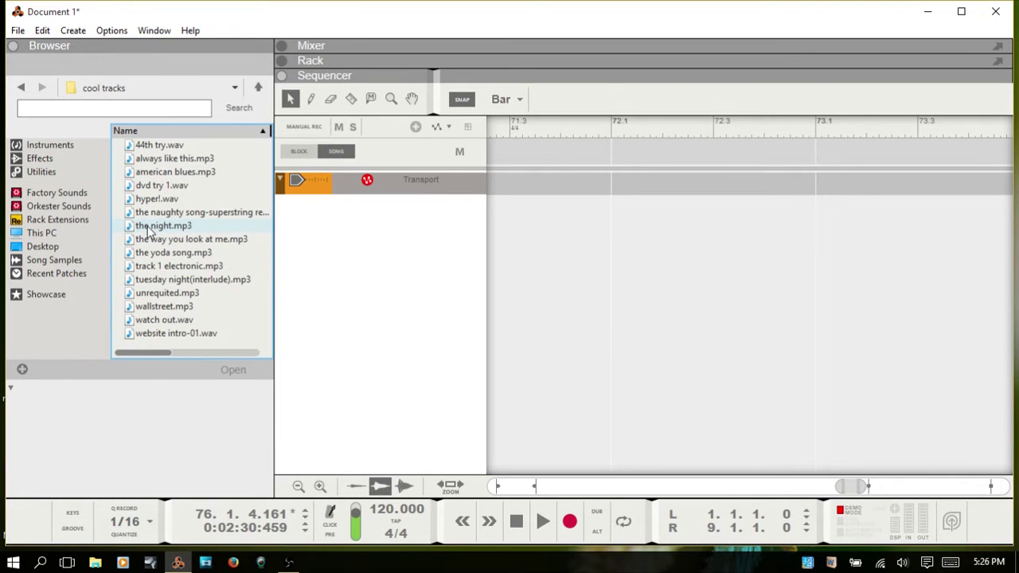
Drag the night.mp3 from the cool tracks folder into the sequencer as a new audio track.
left_click_drag(148, 230, 556, 268)
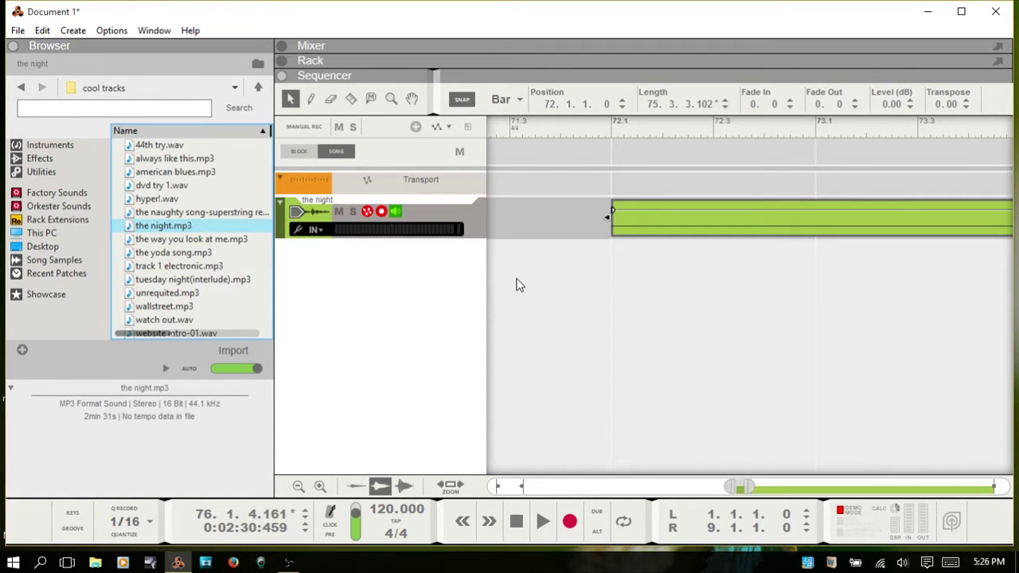
Hide the browser and move the night clip so it starts at bar 1.
key("F3")
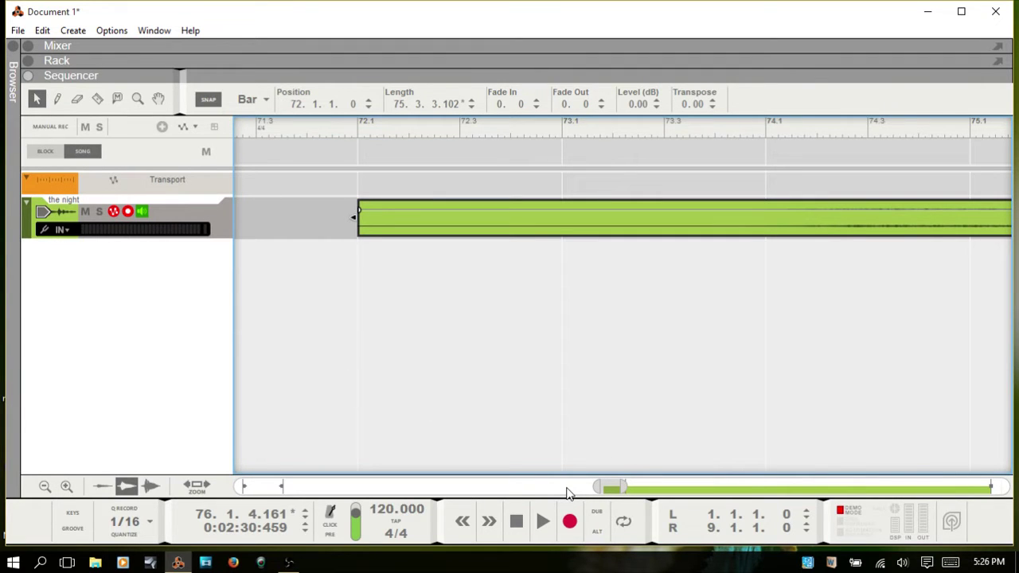
left_click_drag(567, 489, 458, 482)
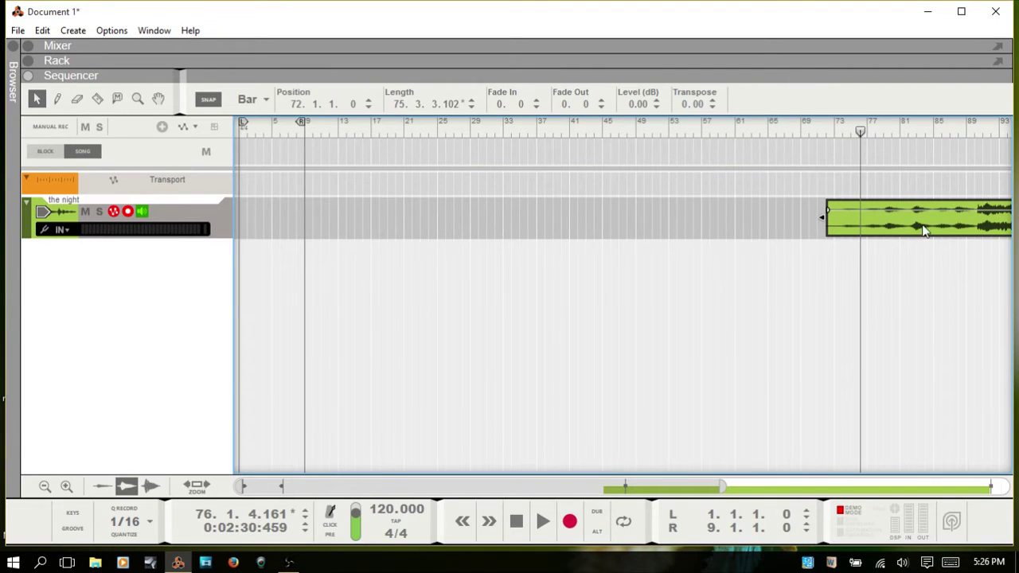
left_click_drag(864, 223, 329, 214)
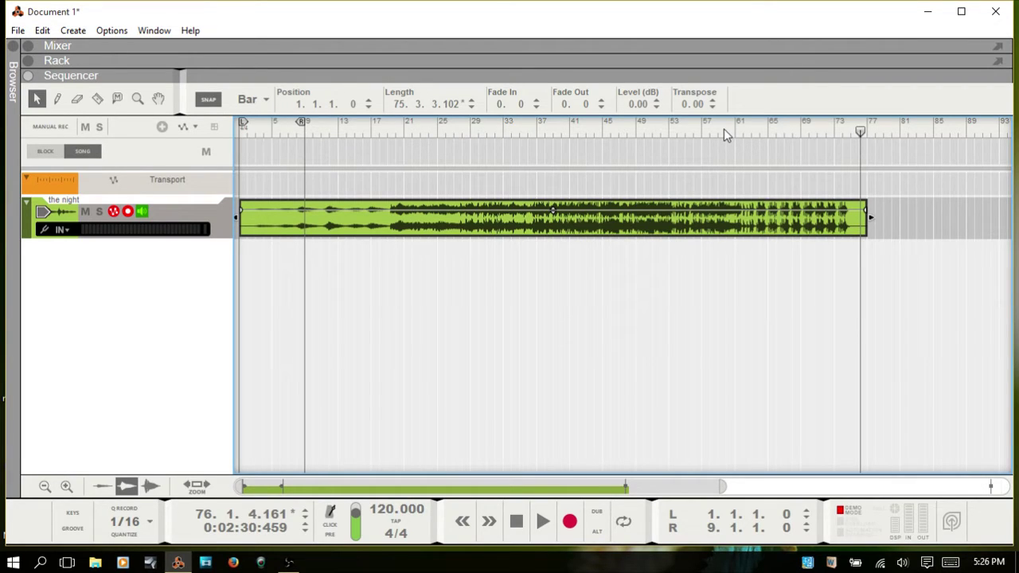
Play the song from around bar 61, adjusting the system volume, then stop.
key("XF86AudioLowerVolume")
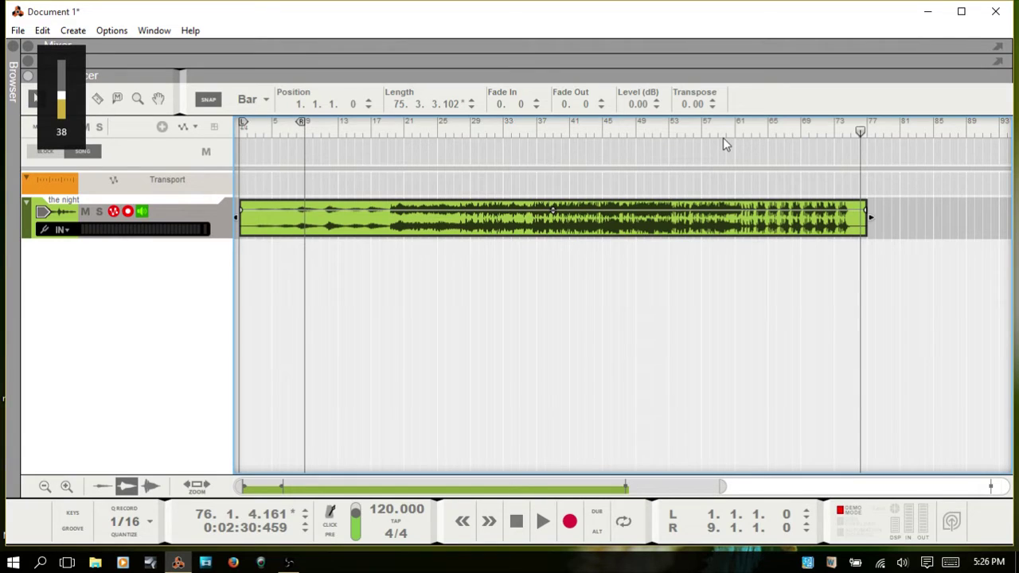
key("space")
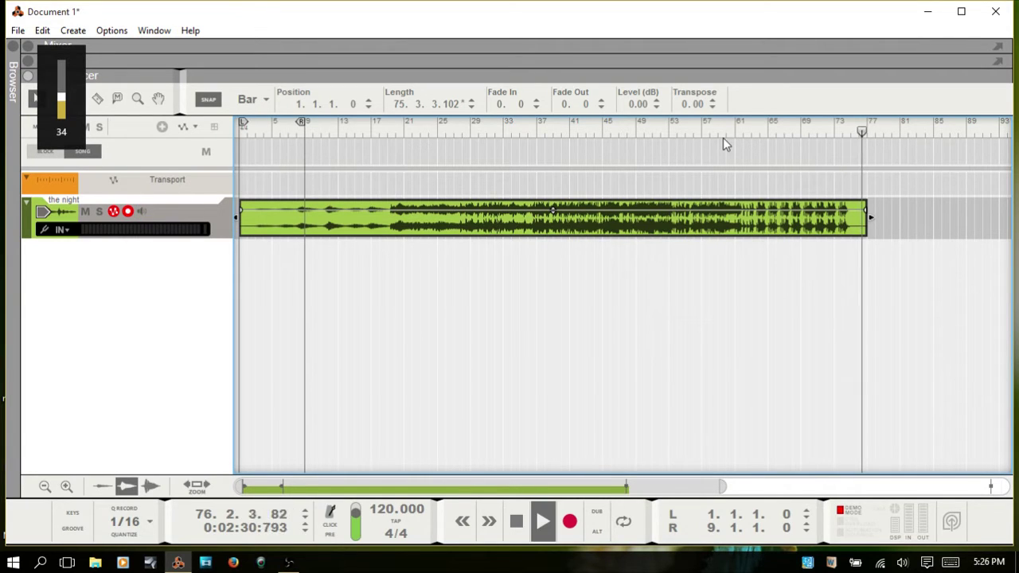
left_click(743, 131)
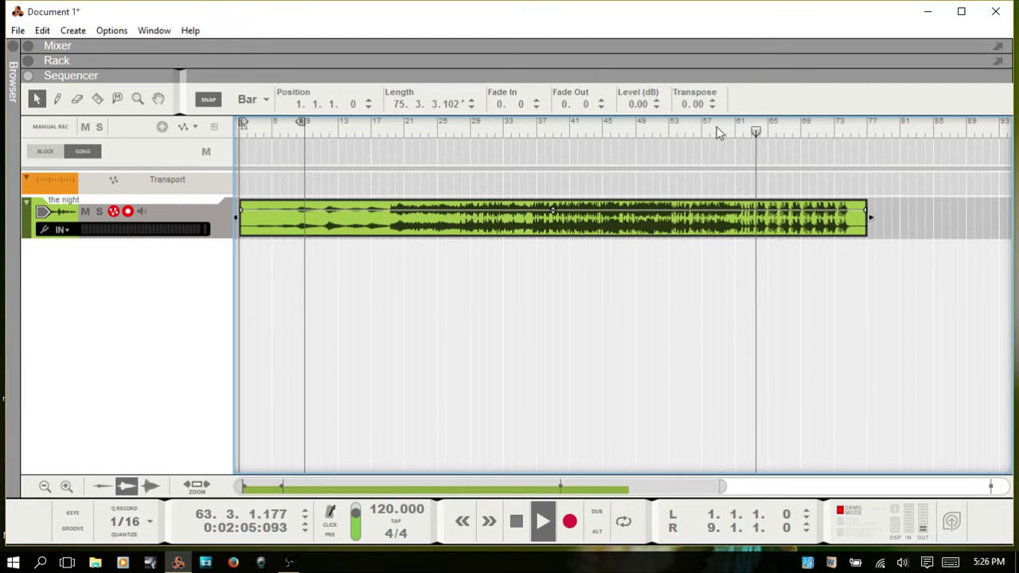
key("XF86AudioRaiseVolume")
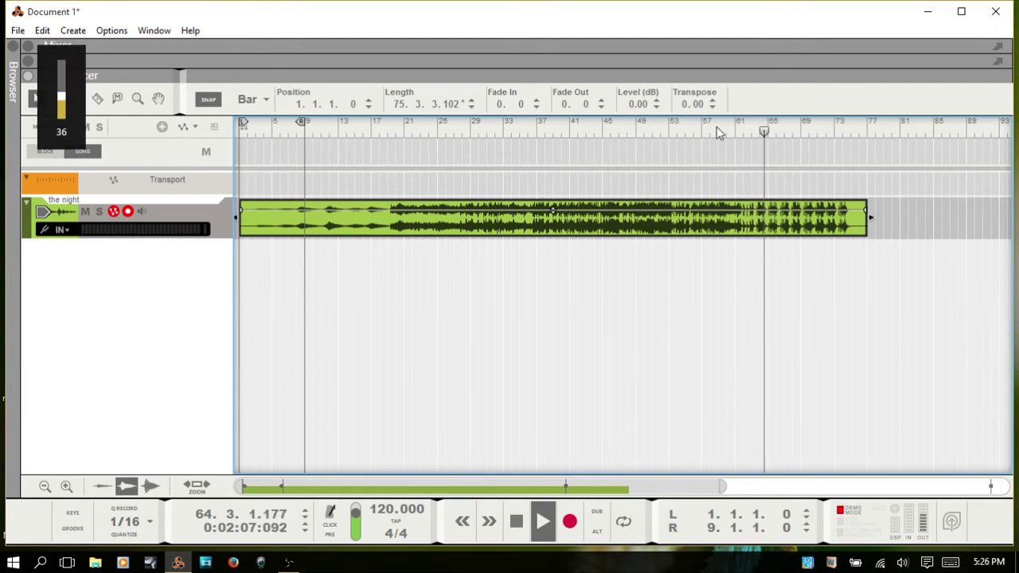
key("XF86AudioRaiseVolume")
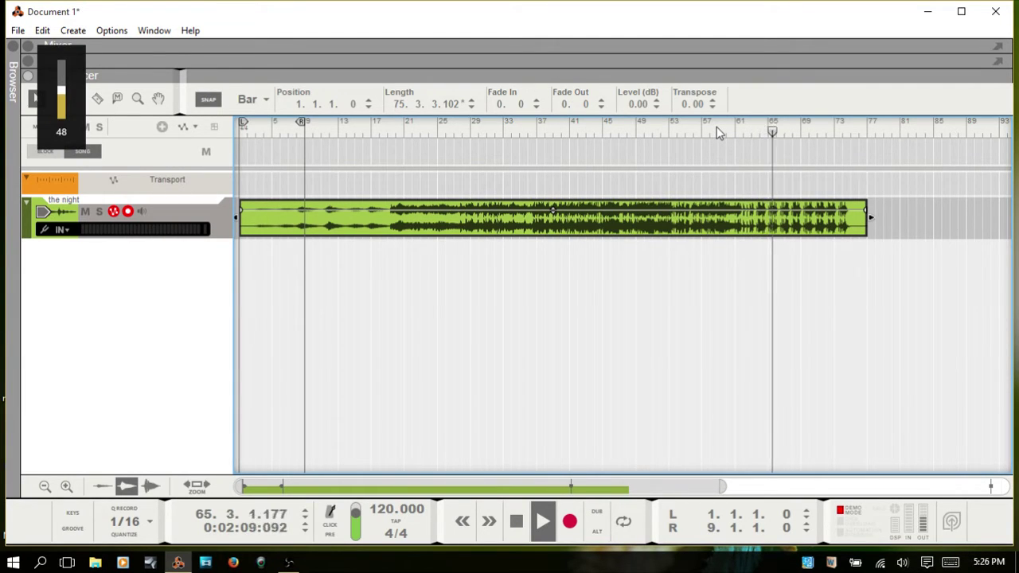
left_click_drag(639, 484, 739, 483)
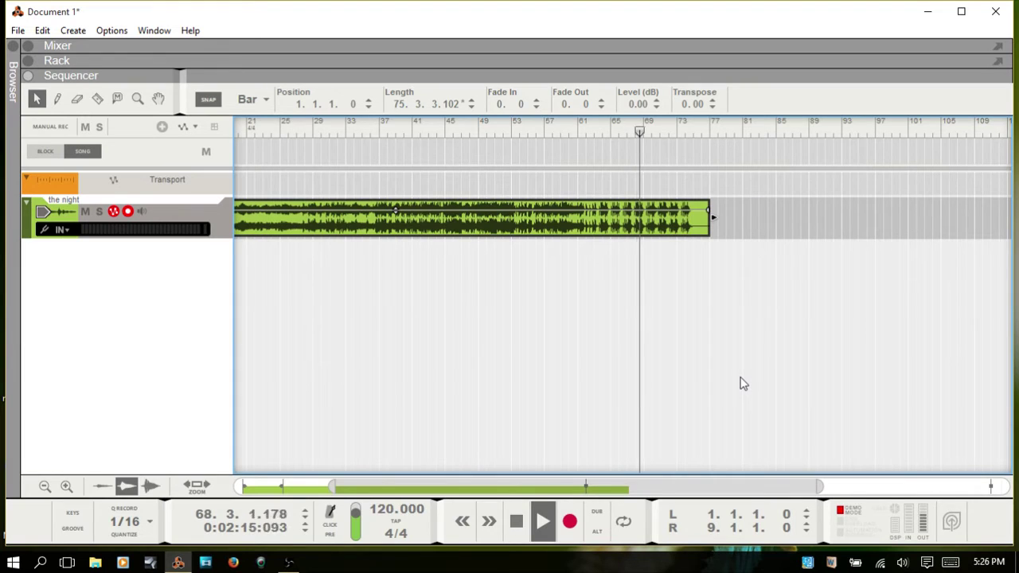
key("space")
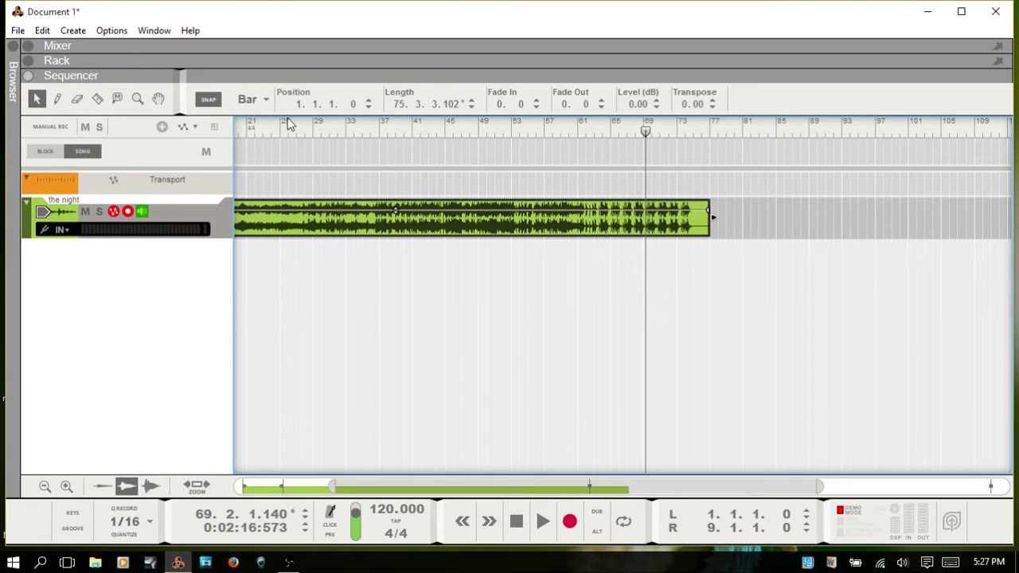
Split the clip near bar 62, delete the first part, and shift the remainder left.
key("r")
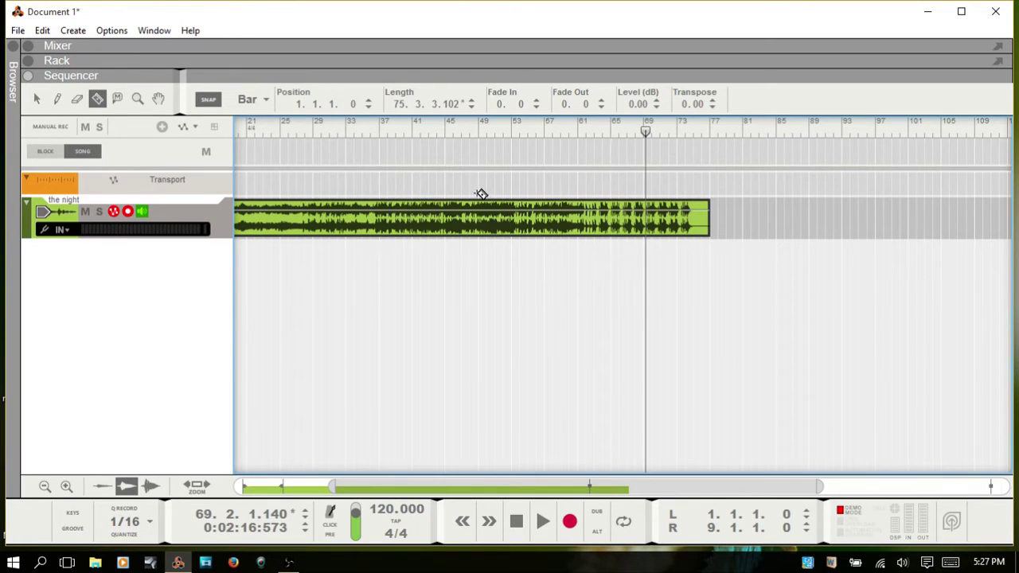
left_click(581, 223)
key("q")
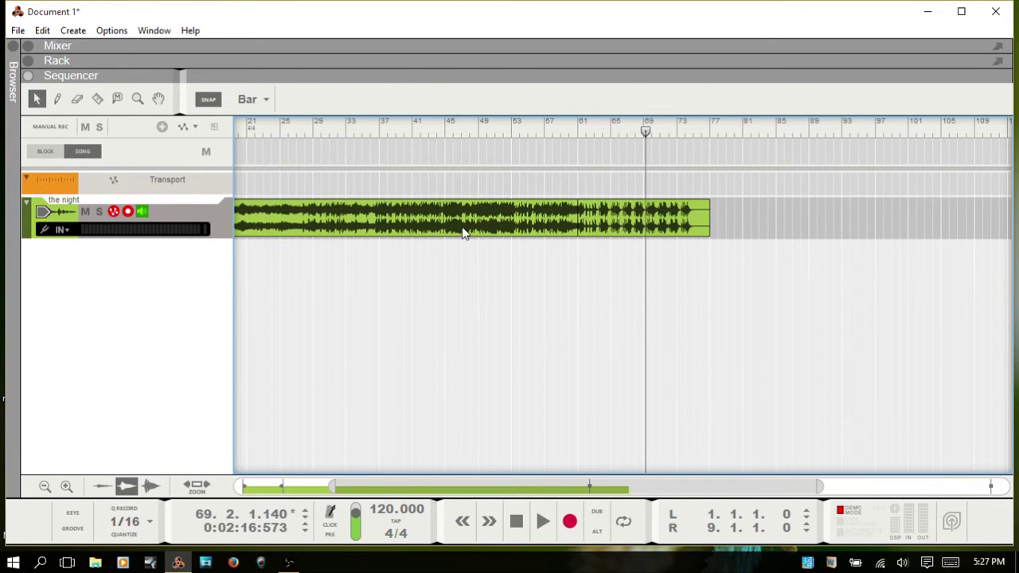
left_click(462, 226)
key("Delete")
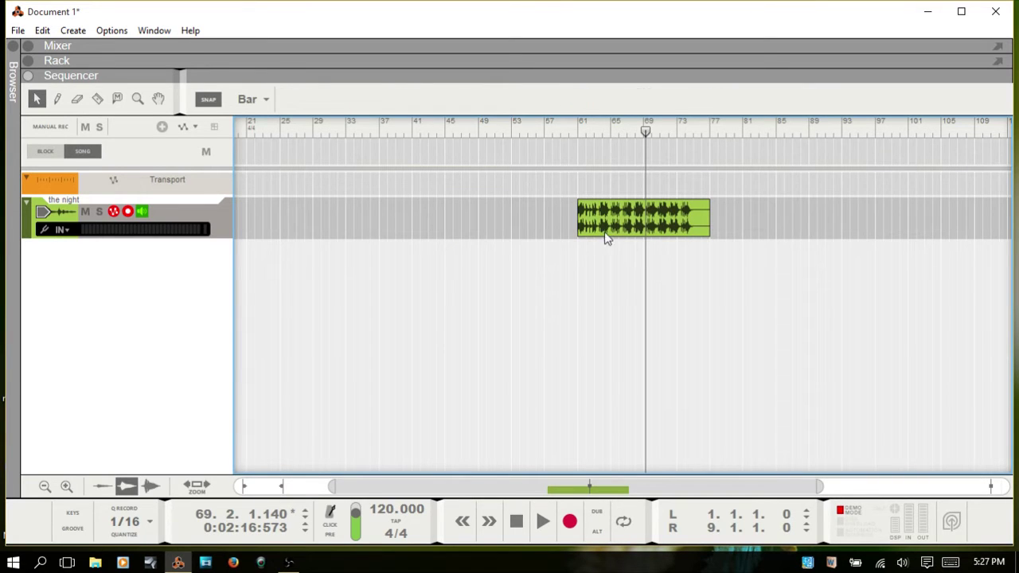
left_click_drag(614, 217, 300, 219)
Move the remaining section to start at bar 1 and trim it to 14 bars.
left_click_drag(630, 485, 532, 487)
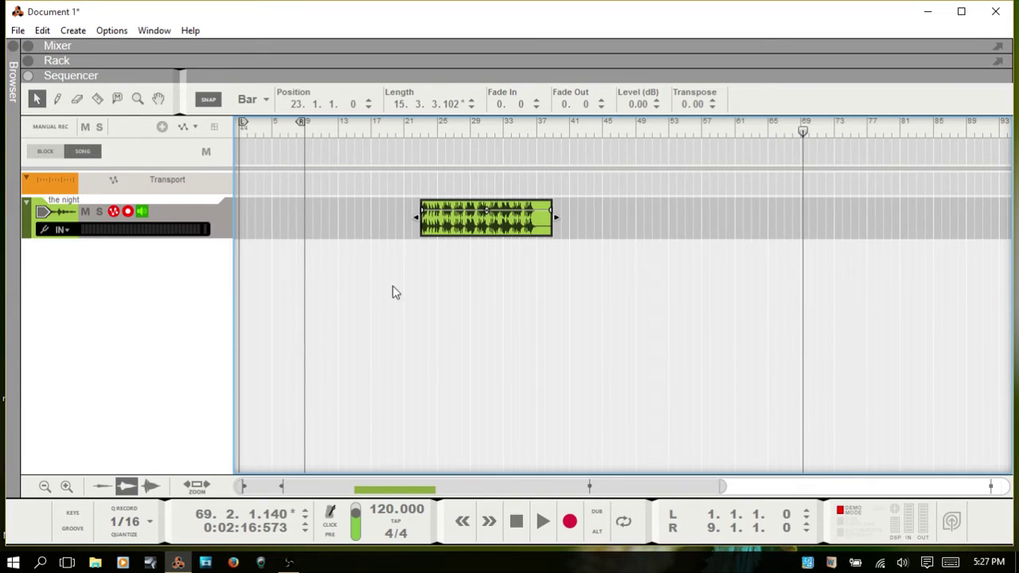
left_click(341, 130)
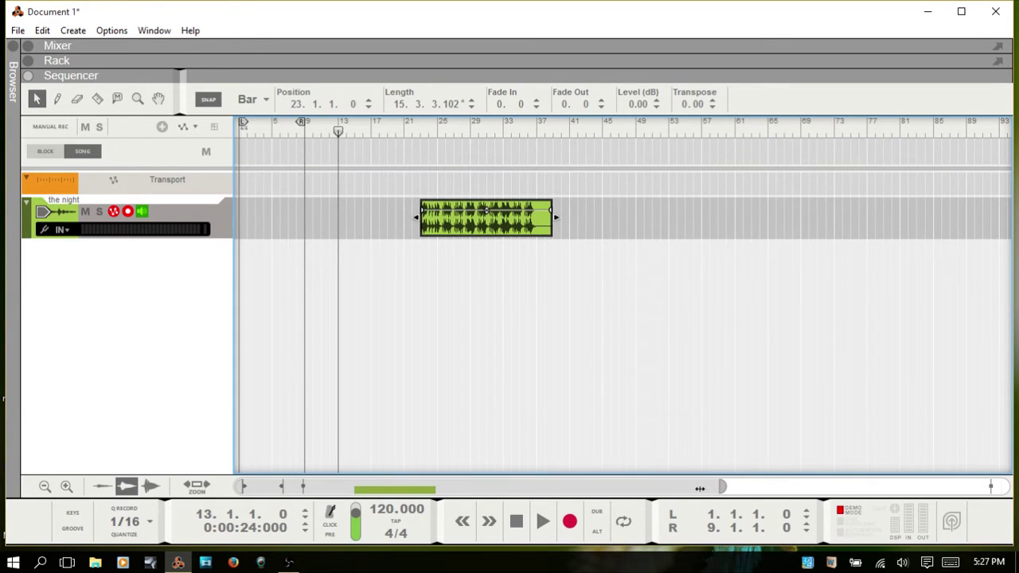
left_click_drag(700, 488, 530, 487)
left_click_drag(639, 227, 431, 217)
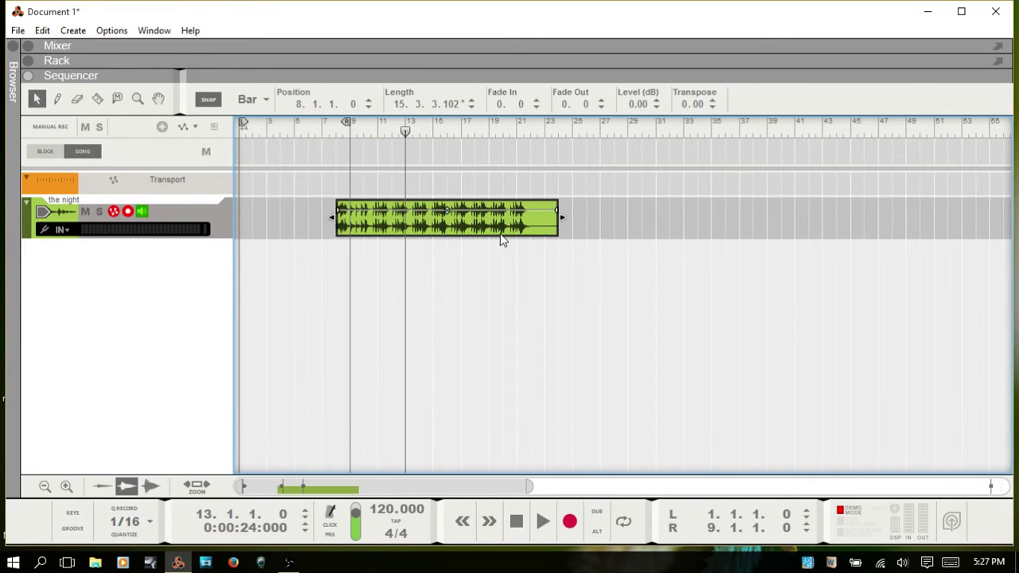
key("z")
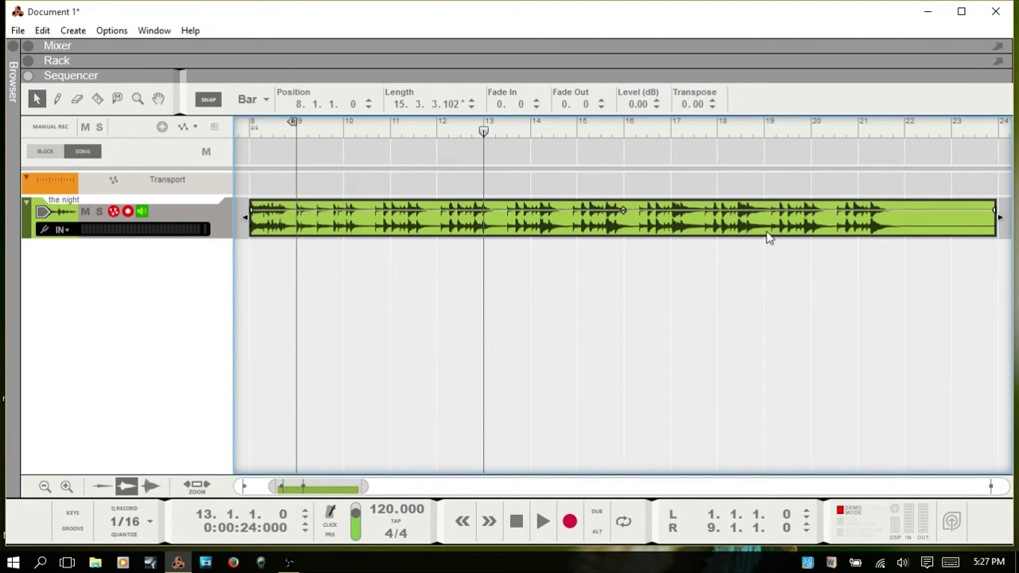
scroll(770, 234, "up", 2)
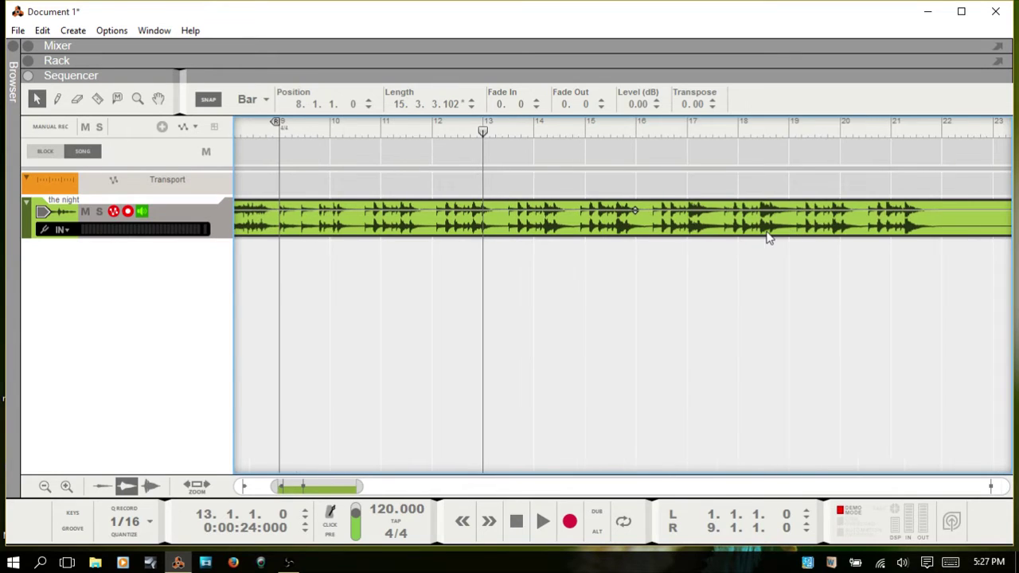
left_click_drag(321, 487, 271, 487)
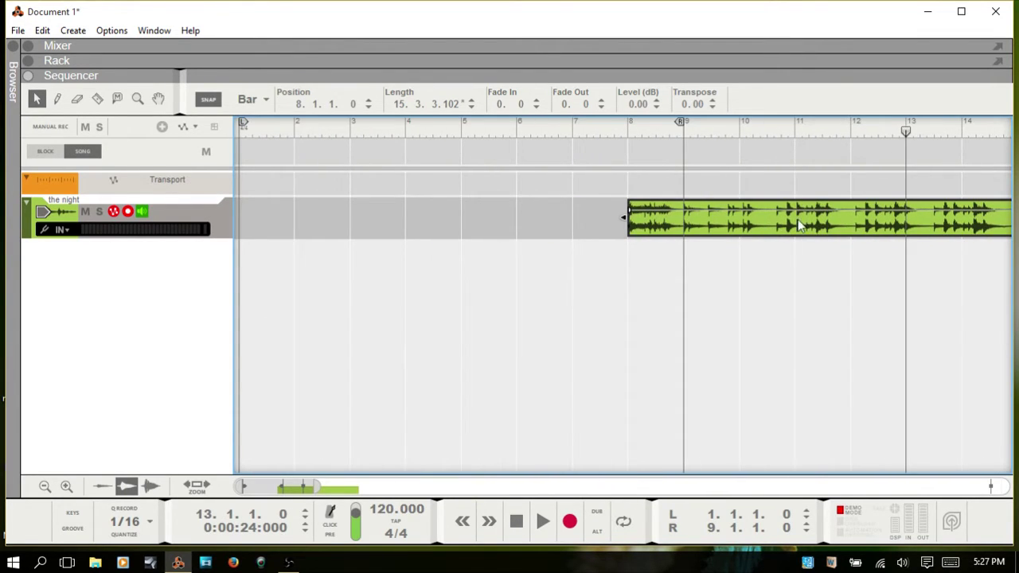
left_click_drag(799, 204, 368, 204)
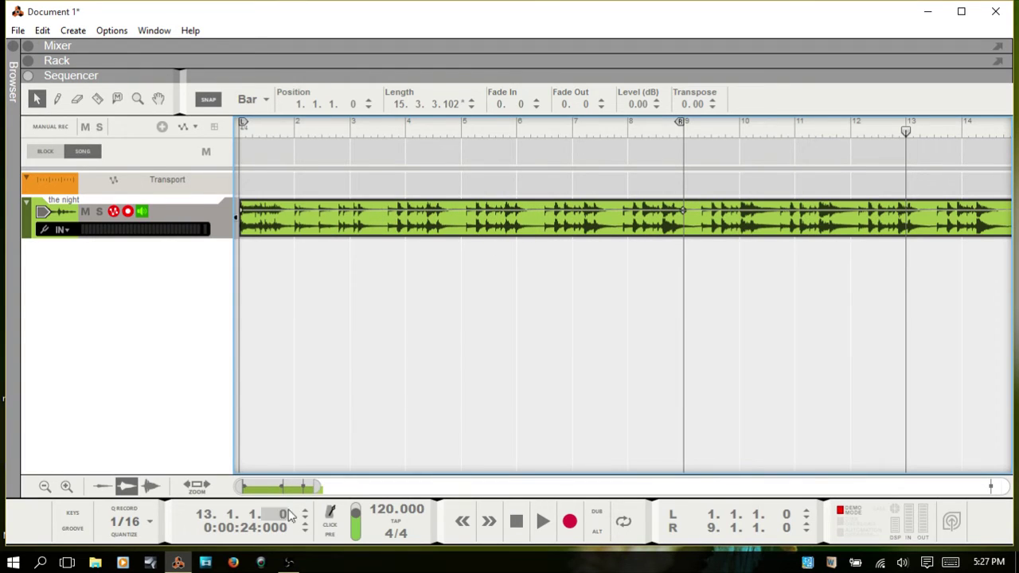
left_click_drag(280, 486, 312, 487)
left_click_drag(918, 215, 806, 213)
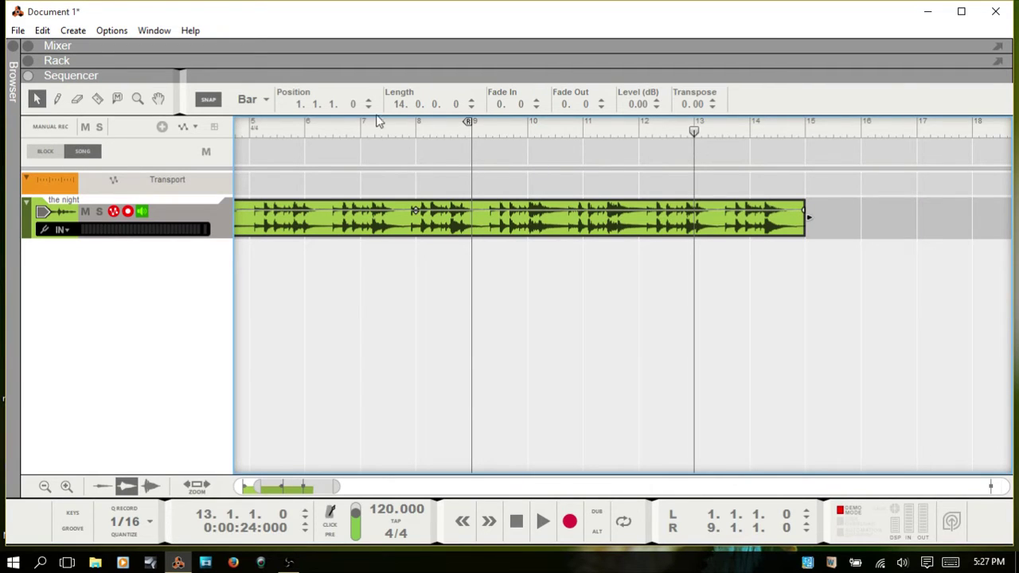
Split the clip at bar 12, delete the left part, and move the rest to bar 8.
key("r")
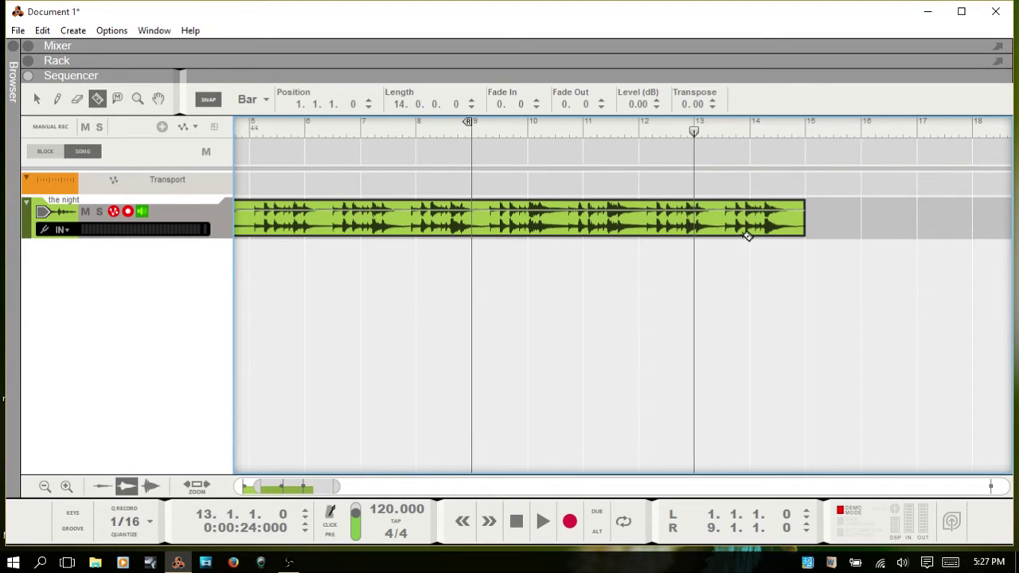
left_click(645, 215)
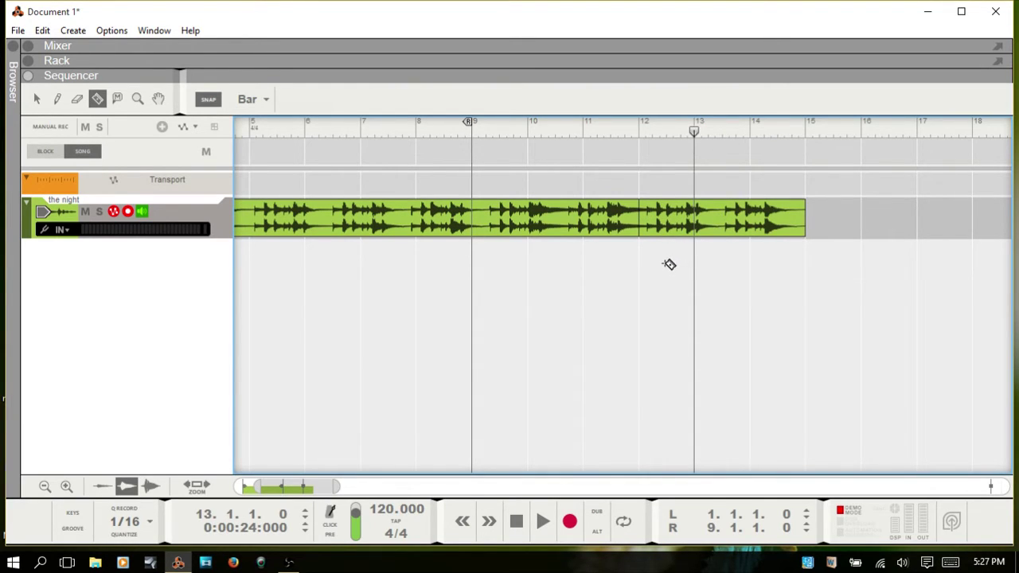
key("q")
left_click(412, 218)
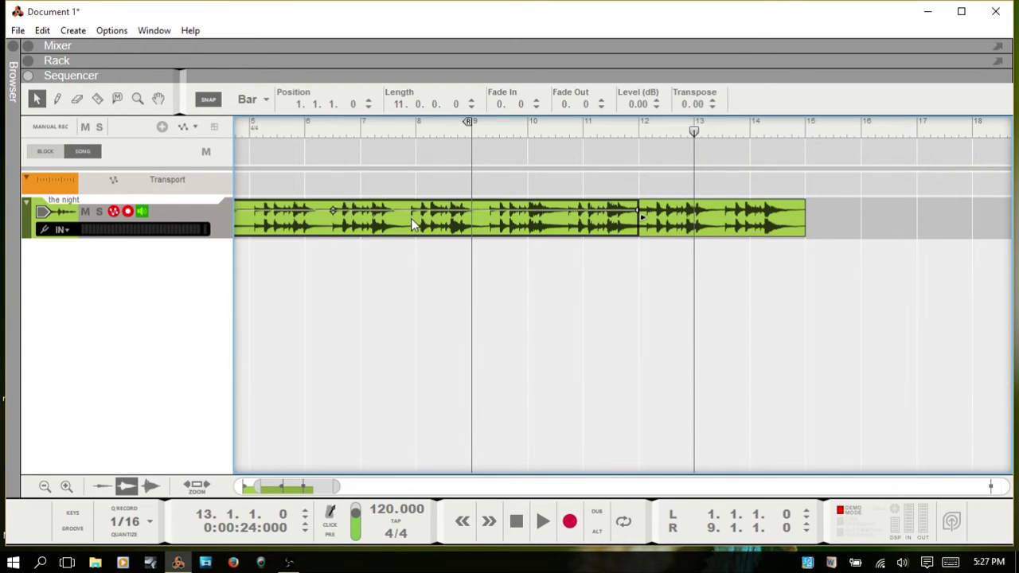
key("Delete")
left_click_drag(703, 220, 536, 215)
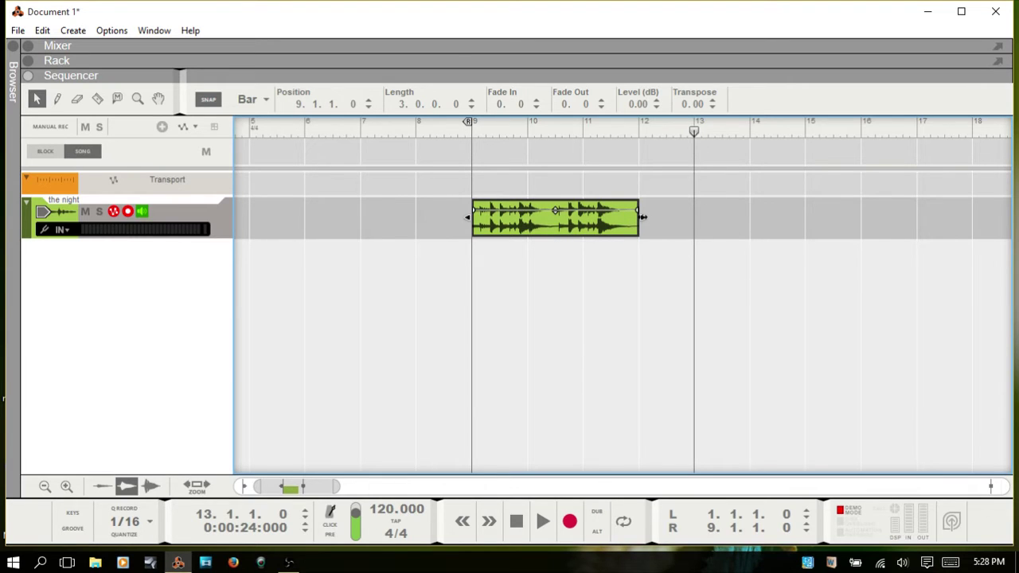
left_click_drag(565, 223, 509, 216)
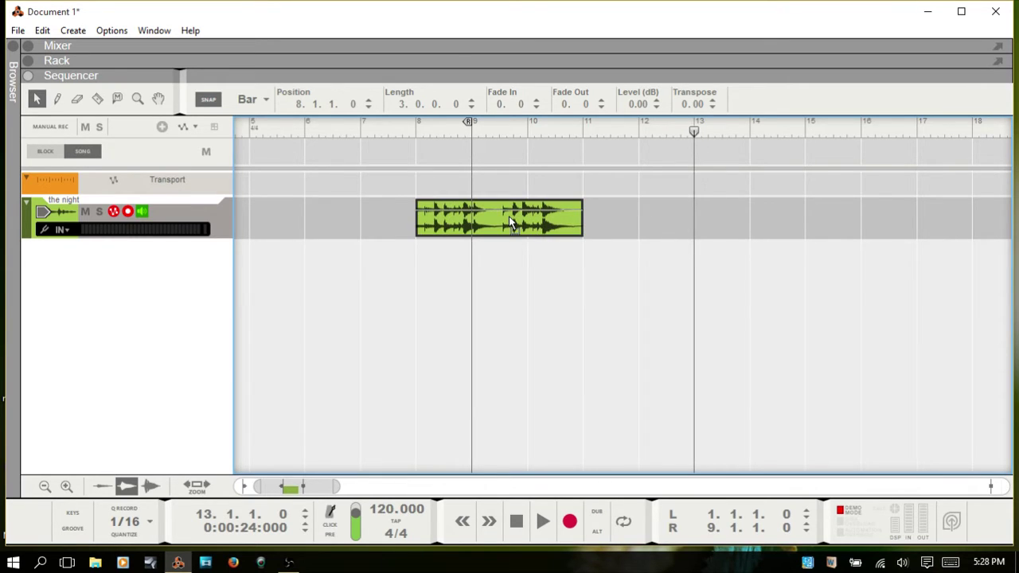
Turn off snap, split near bar 9.5, delete the left part, and move the rest to bar 8.
left_click(206, 100)
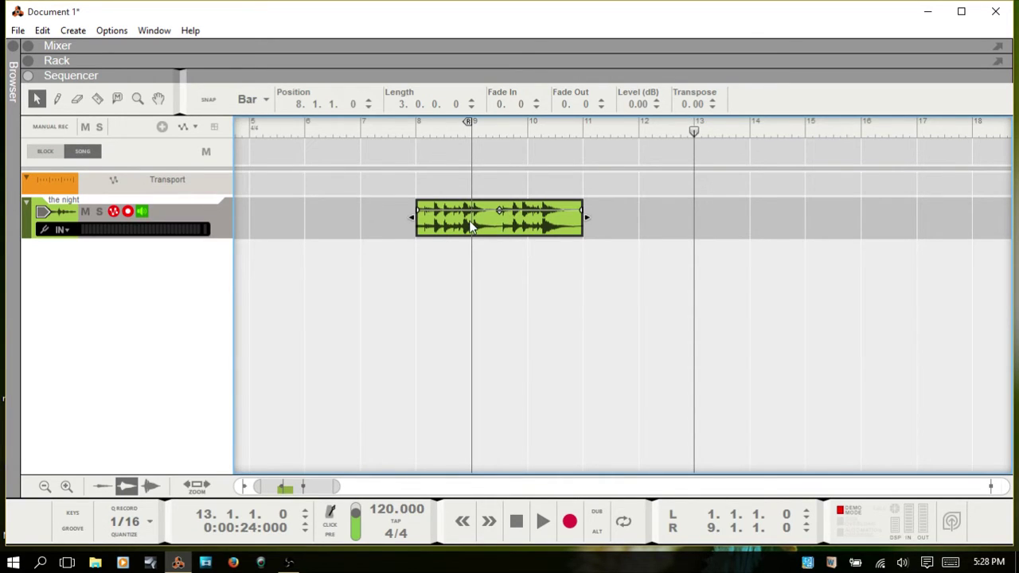
key("r")
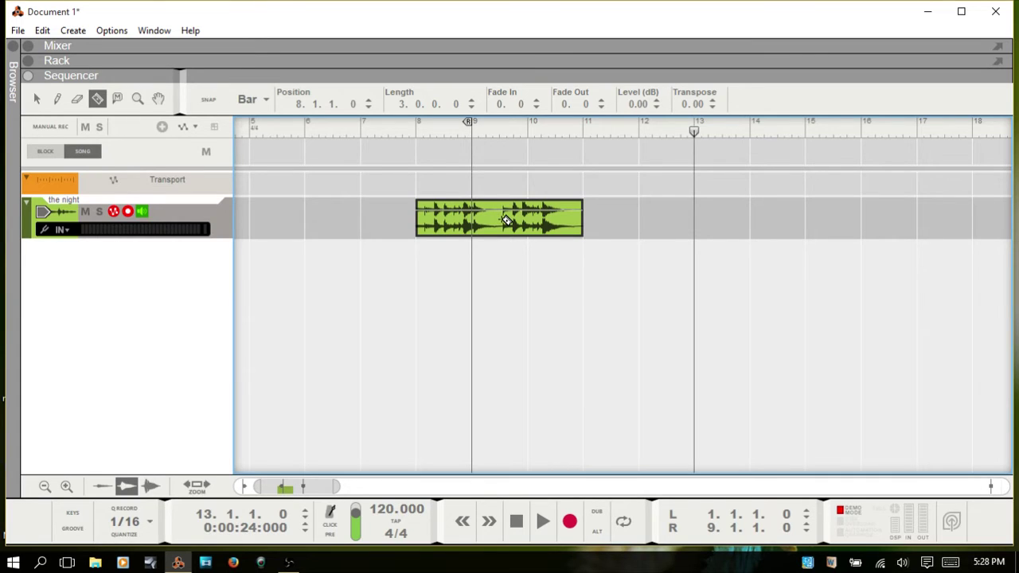
left_click(502, 220)
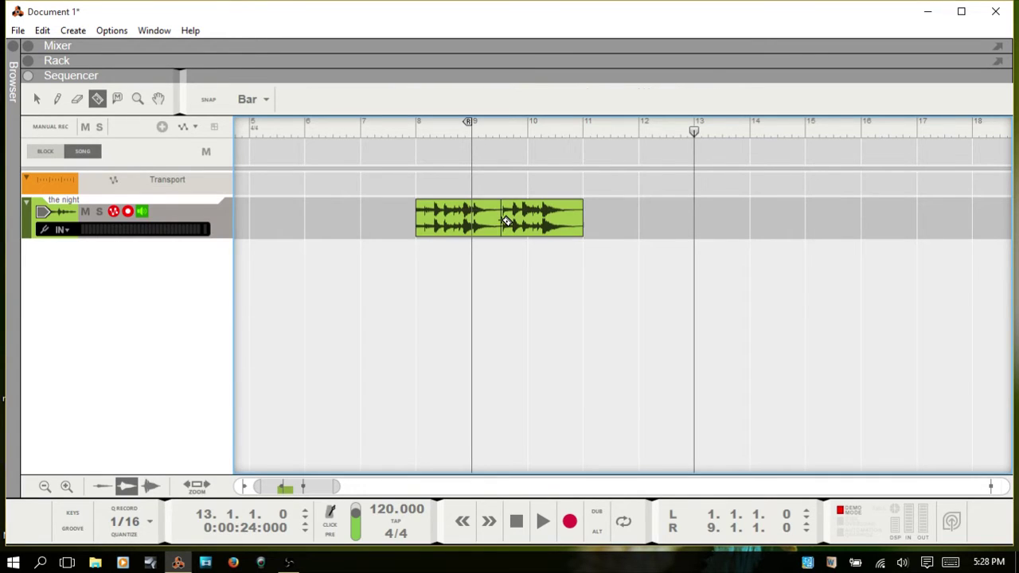
key("q")
left_click(451, 217)
key("Delete")
left_click_drag(546, 219, 378, 209)
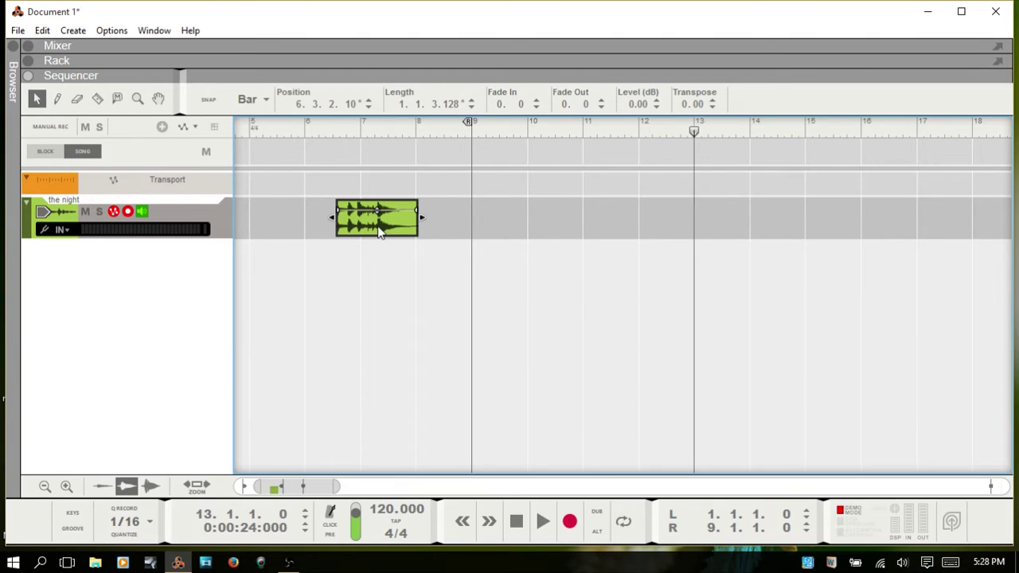
Show the clip's slice markers and audition it from bar 6.3.
double_click(377, 209)
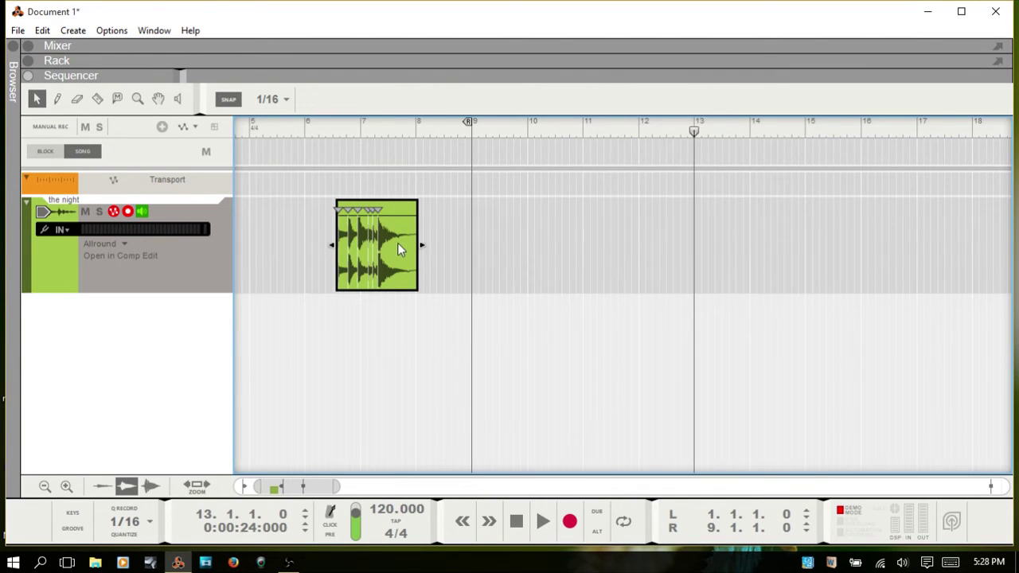
left_click(333, 131)
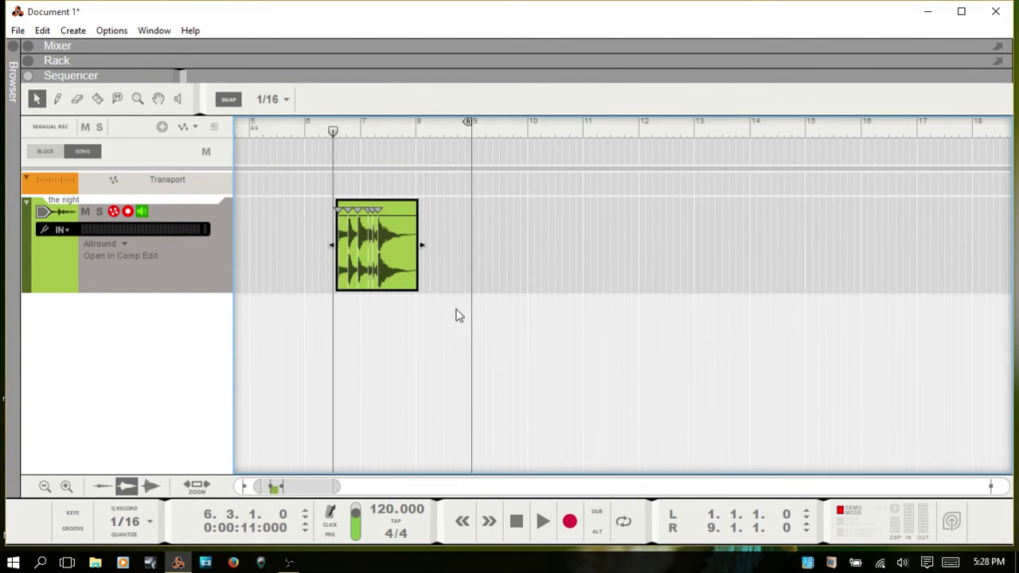
key("space")
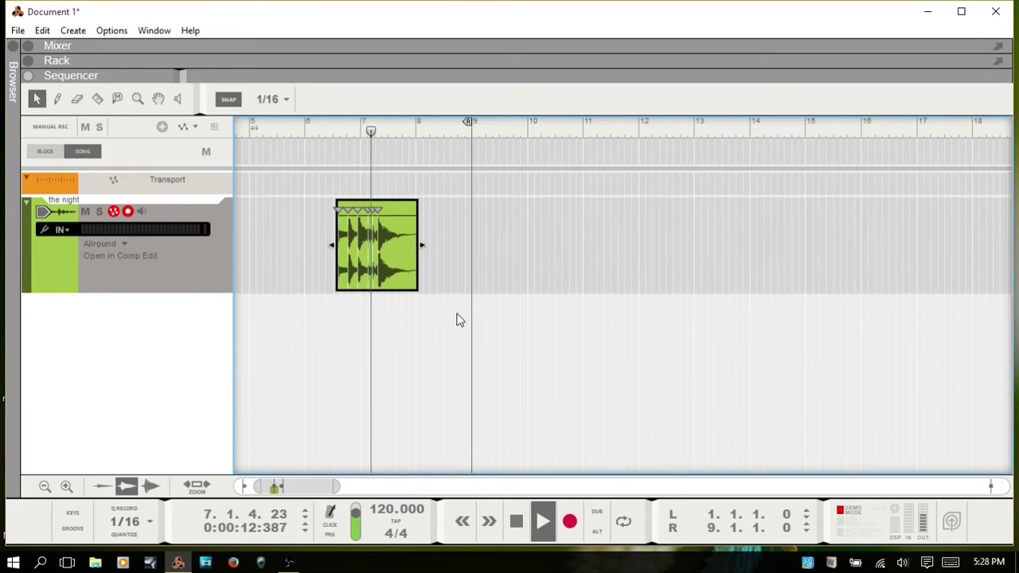
key("space")
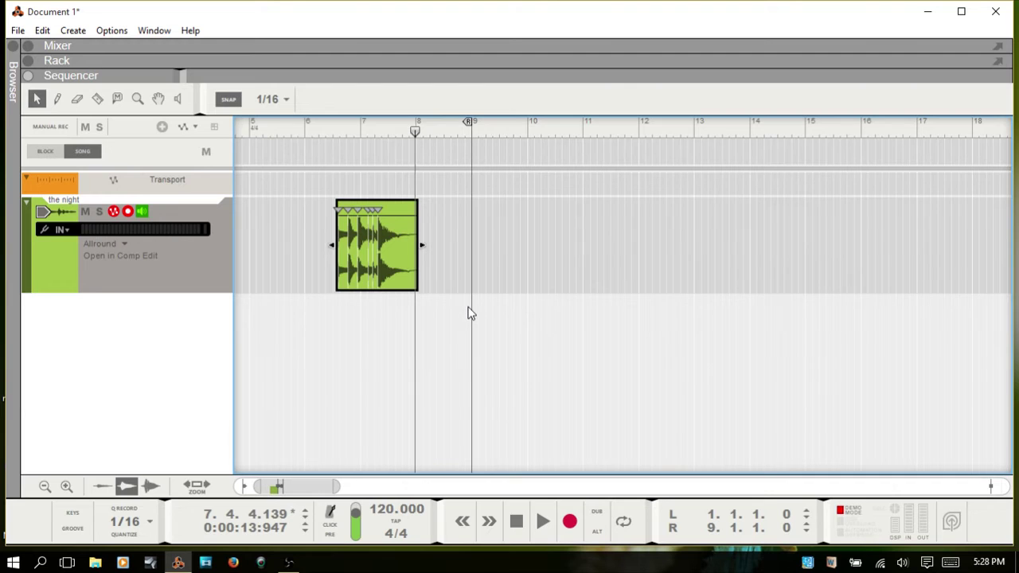
Undo back to the full clip, show its slice markers, and audition it from about bar 7.4.
key("ctrl+z")
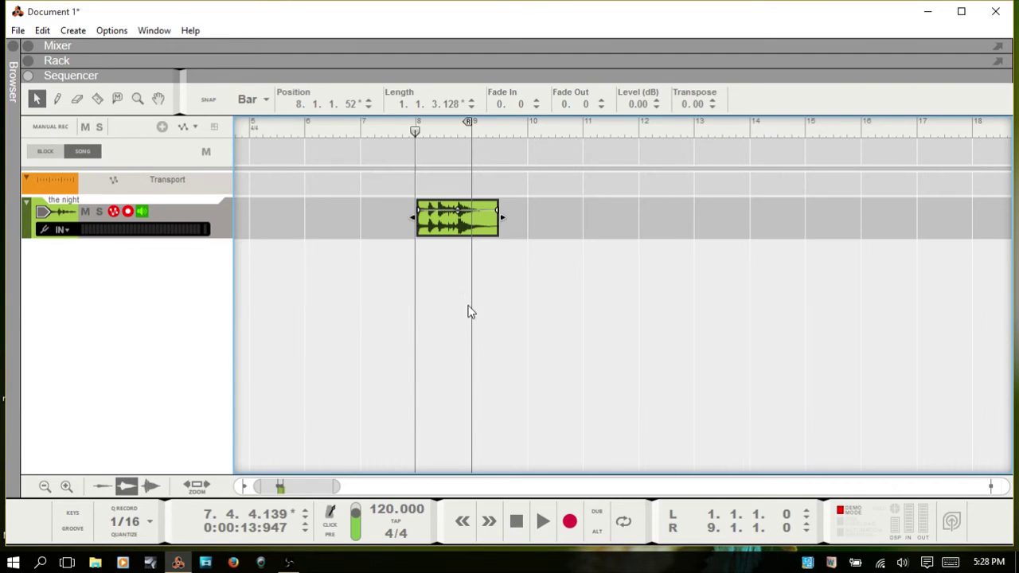
key("ctrl+z")
key("ctrl+z")
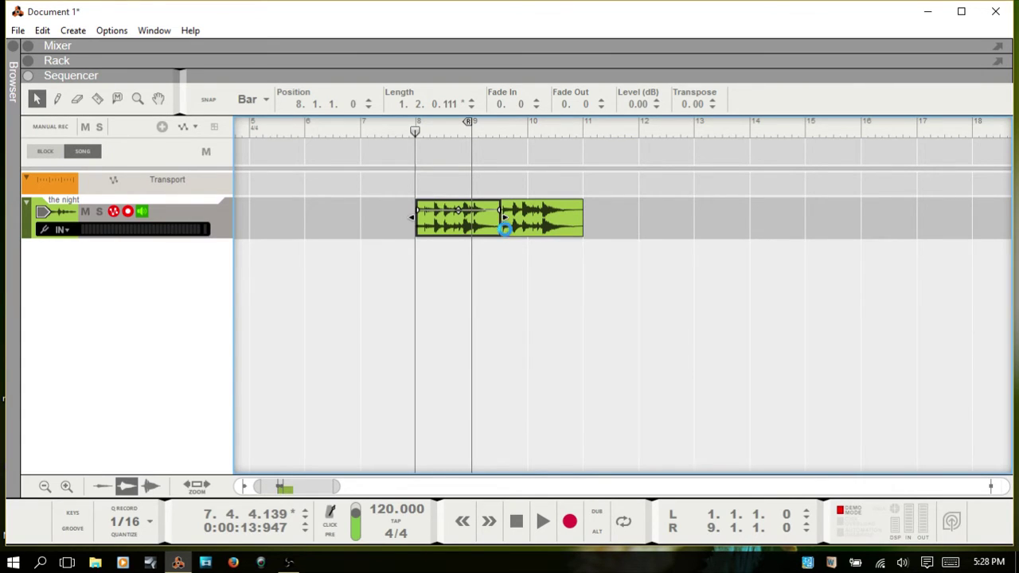
key("ctrl+z")
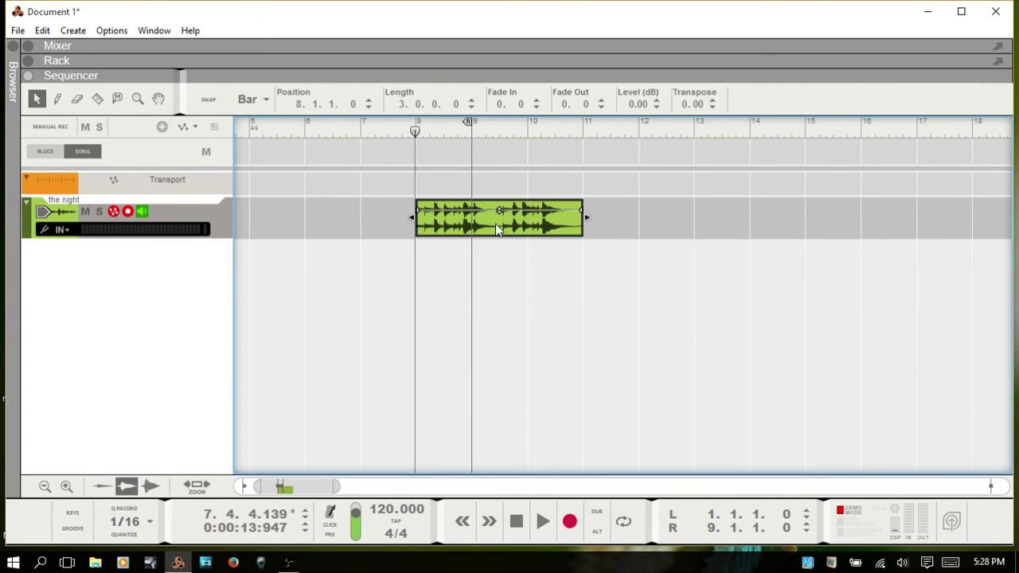
double_click(496, 223)
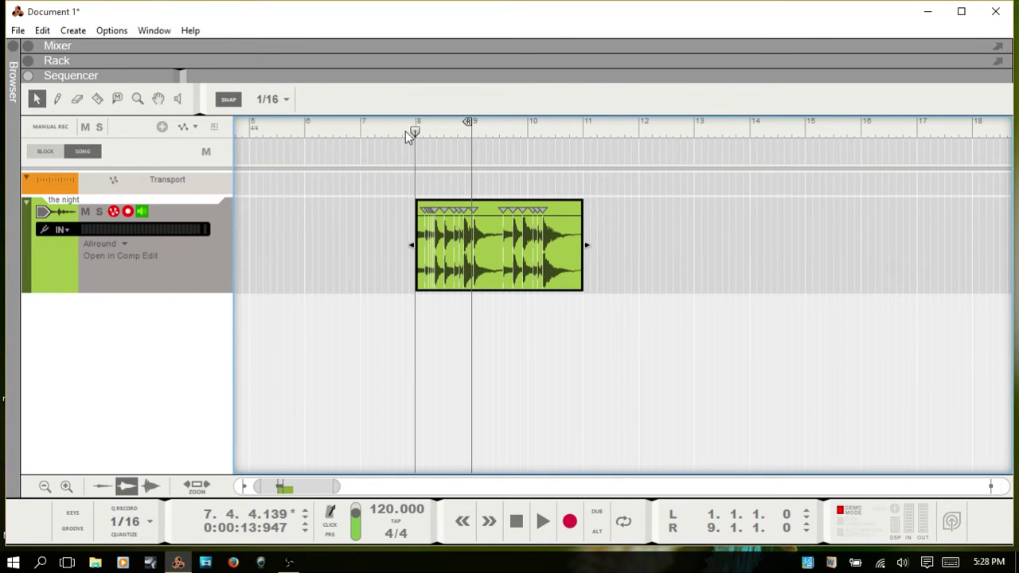
key("space")
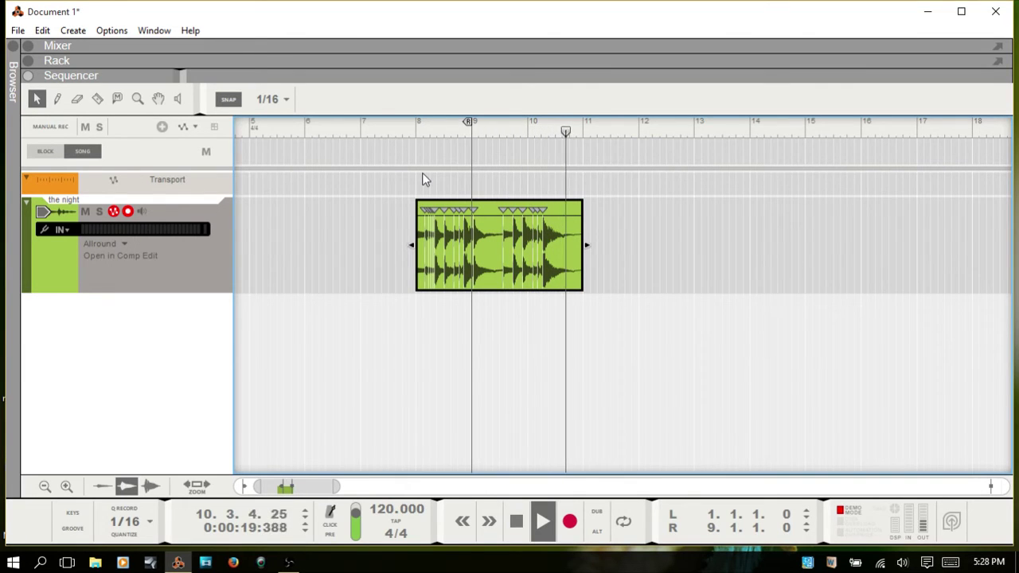
key("space")
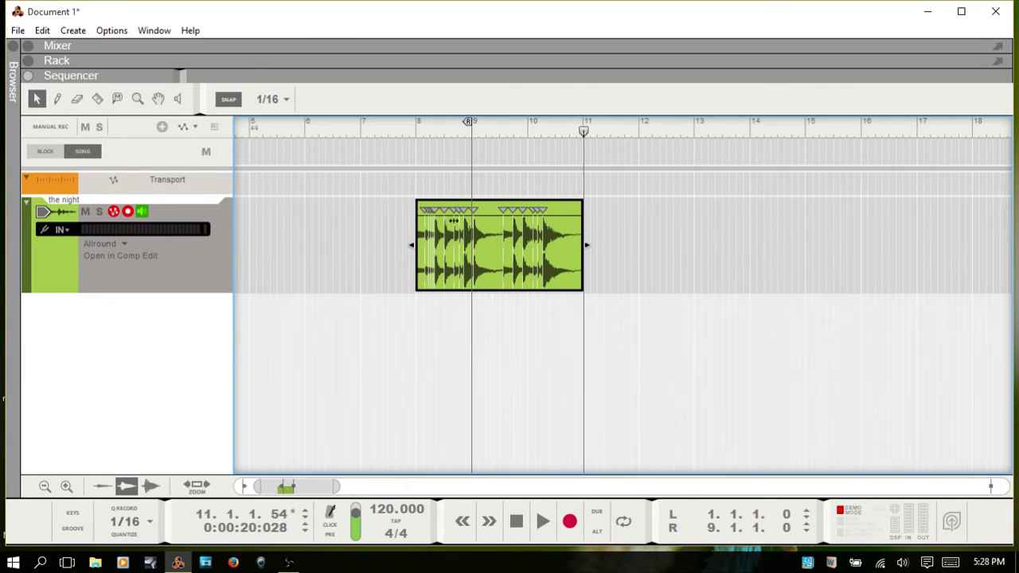
left_click(410, 130)
key("space")
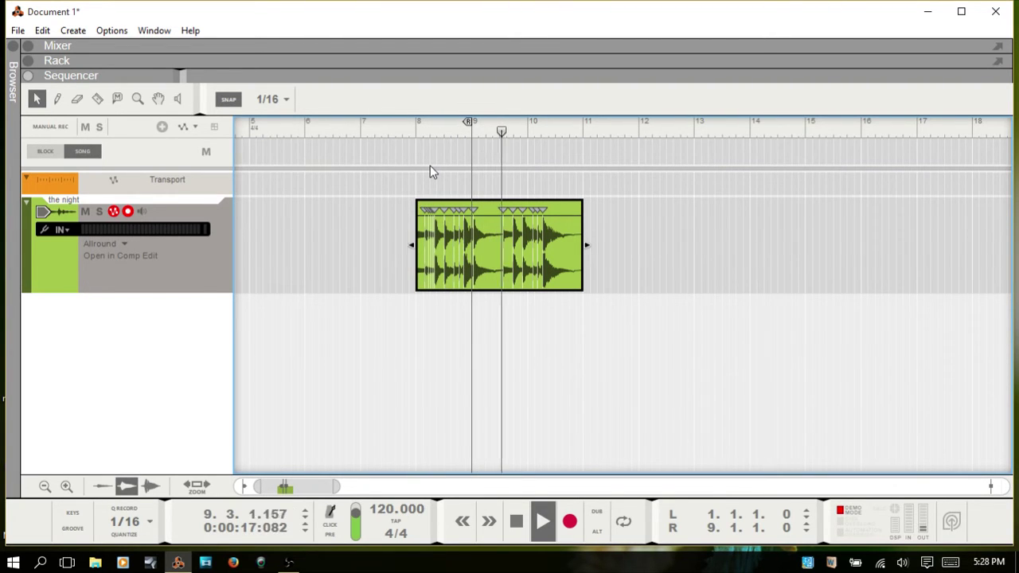
key("space")
Split the clip near bar 9.6, delete the right part, and open the remaining clip's slices.
key("r")
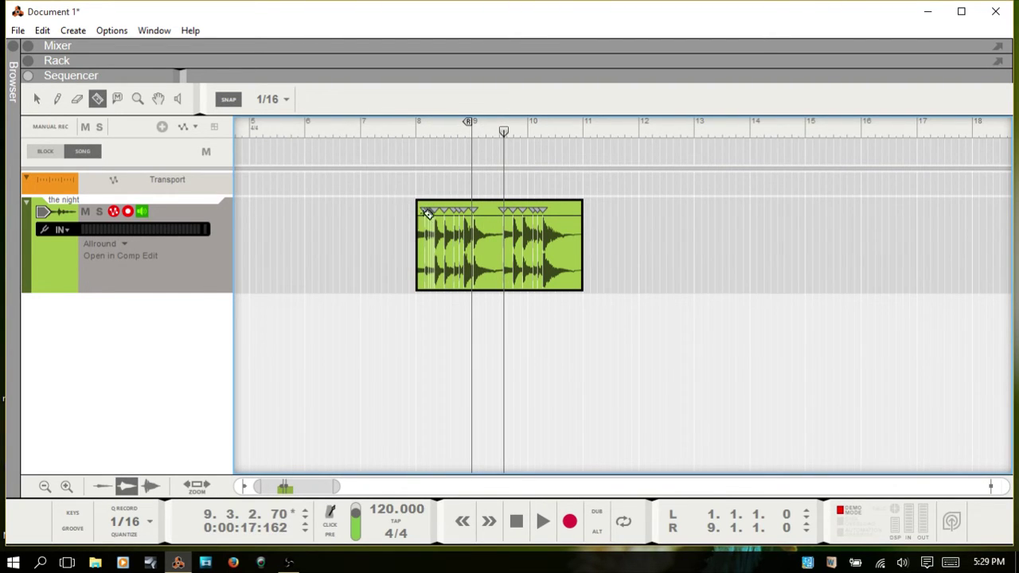
left_click(504, 240)
left_click(37, 99)
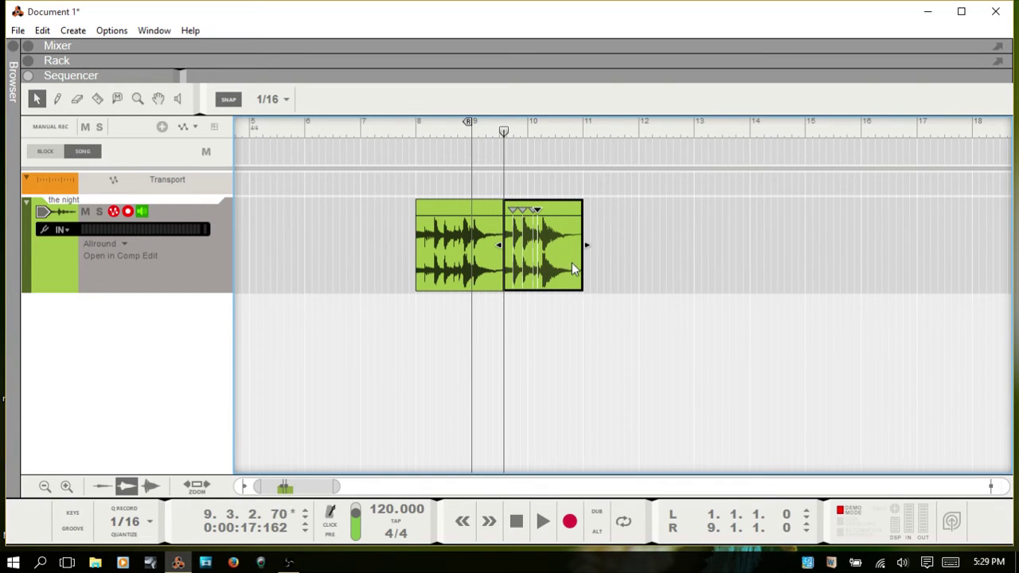
key("shift+Tab")
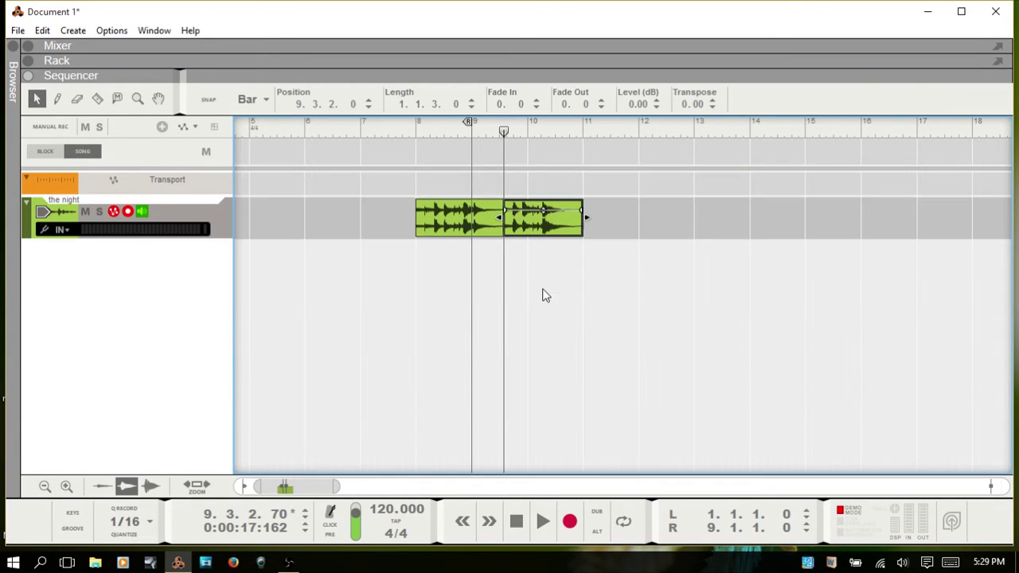
key("Delete")
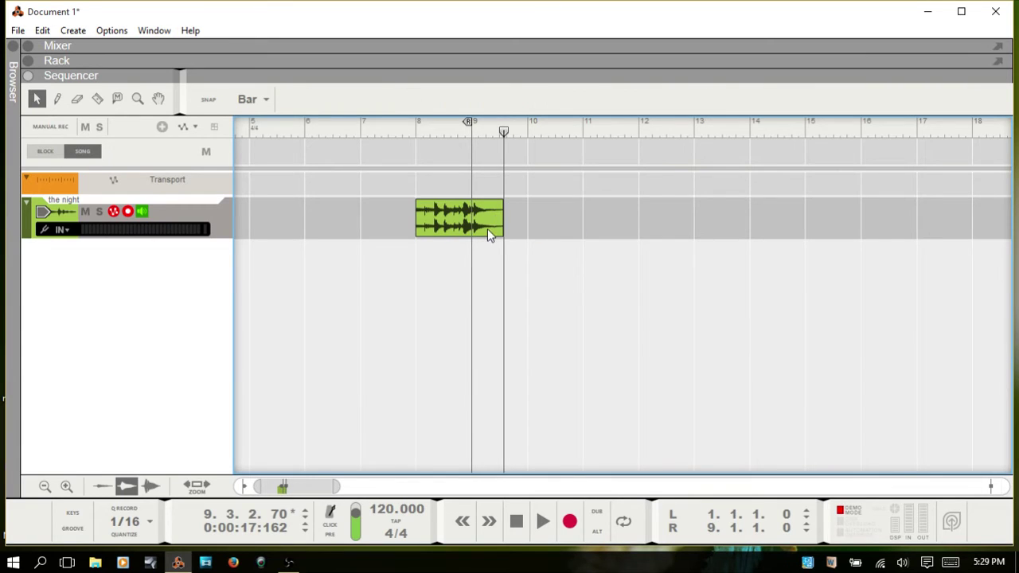
left_click(473, 222)
double_click(473, 220)
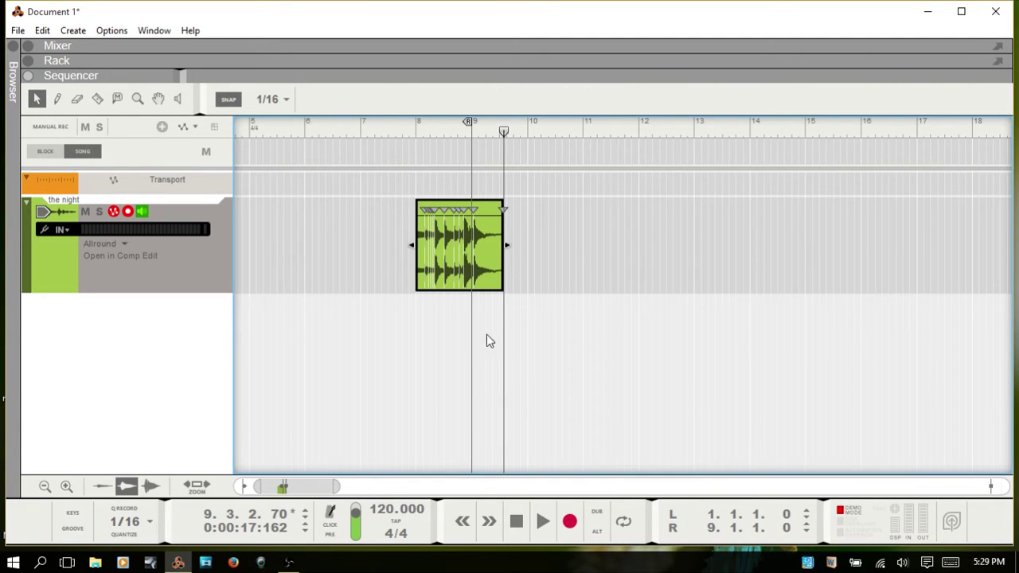
scroll(508, 482, "up", 5)
Delete the crowded slice markers near the clip's start and adjust the first slice marker.
left_click_drag(286, 487, 282, 482)
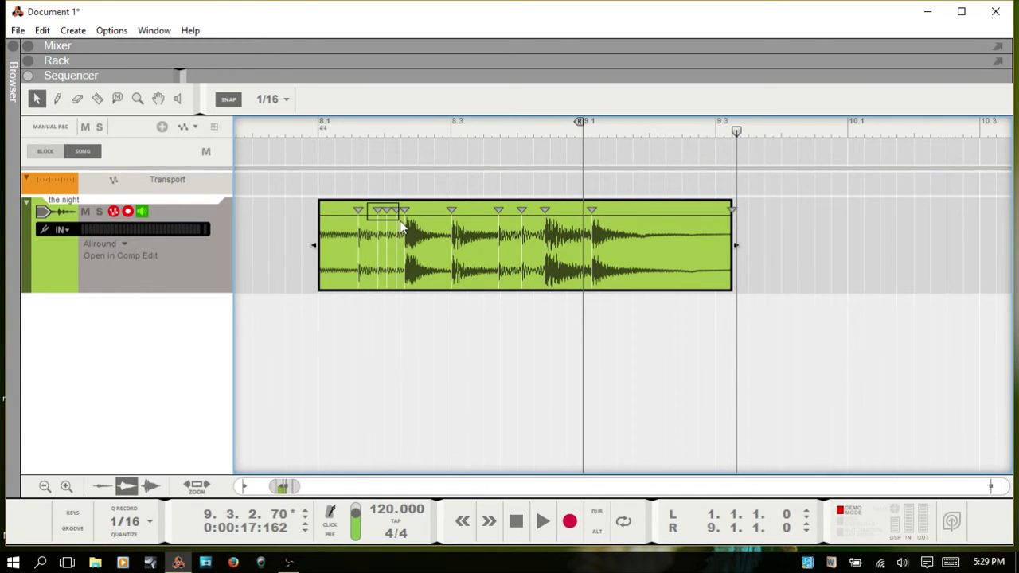
left_click_drag(400, 221, 400, 220)
key("Delete")
left_click_drag(356, 210, 335, 210)
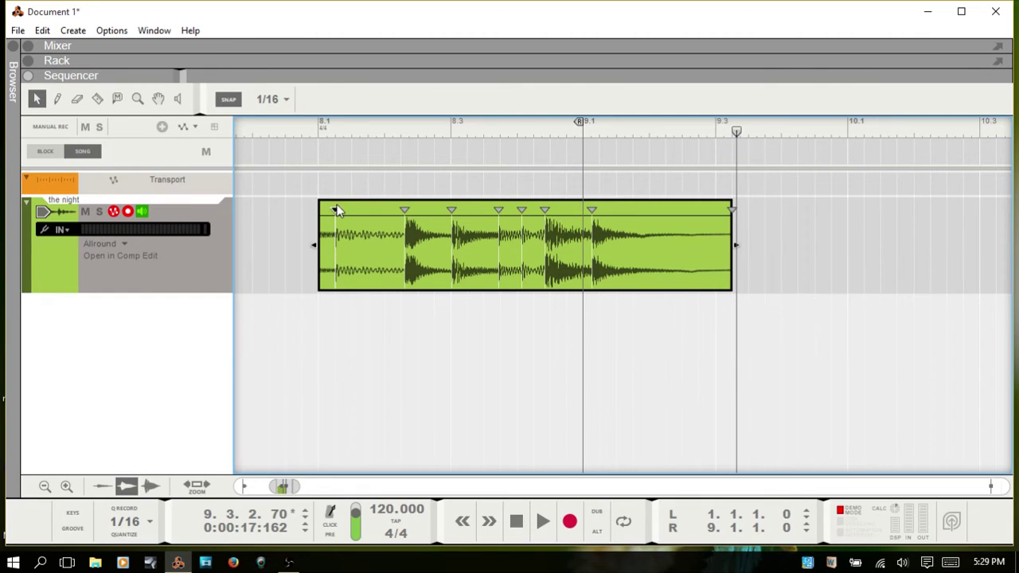
key("ctrl+z")
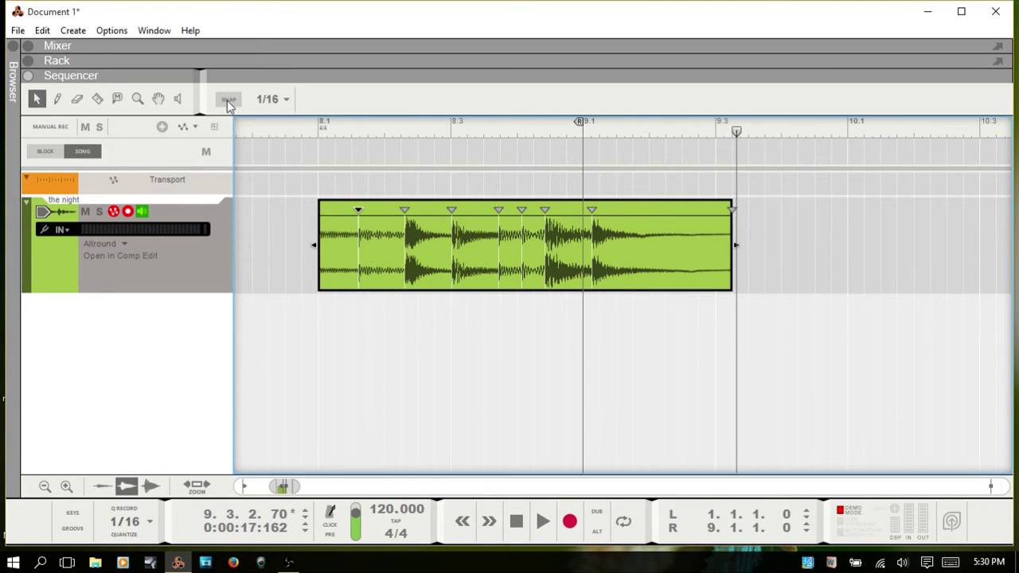
left_click_drag(357, 210, 358, 210)
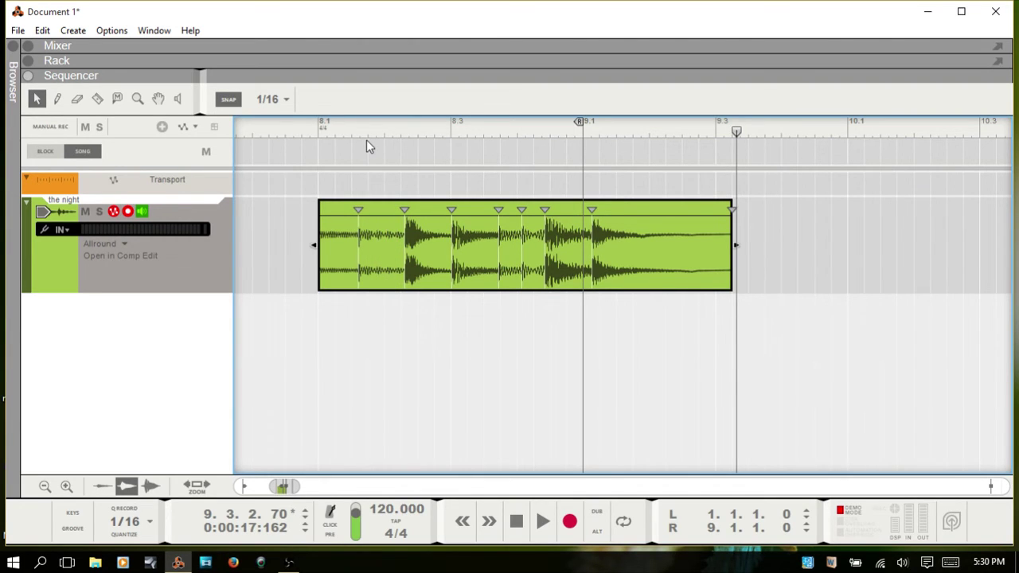
Bounce the clip to a REX loop and select the new 'the night' sample in the browser.
right_click(665, 245)
mouse_move(712, 301)
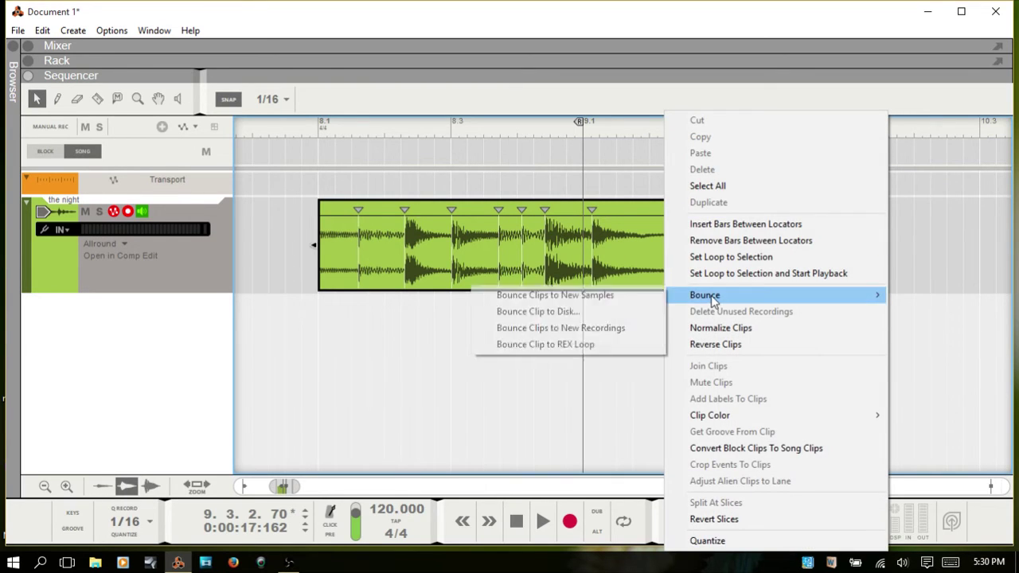
left_click(611, 348)
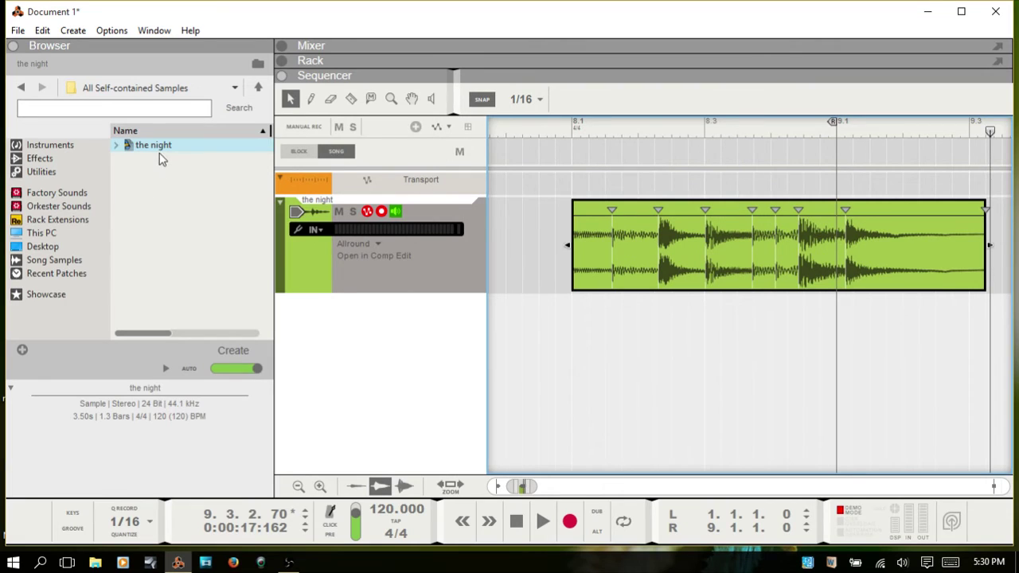
left_click(153, 149)
left_click(157, 149)
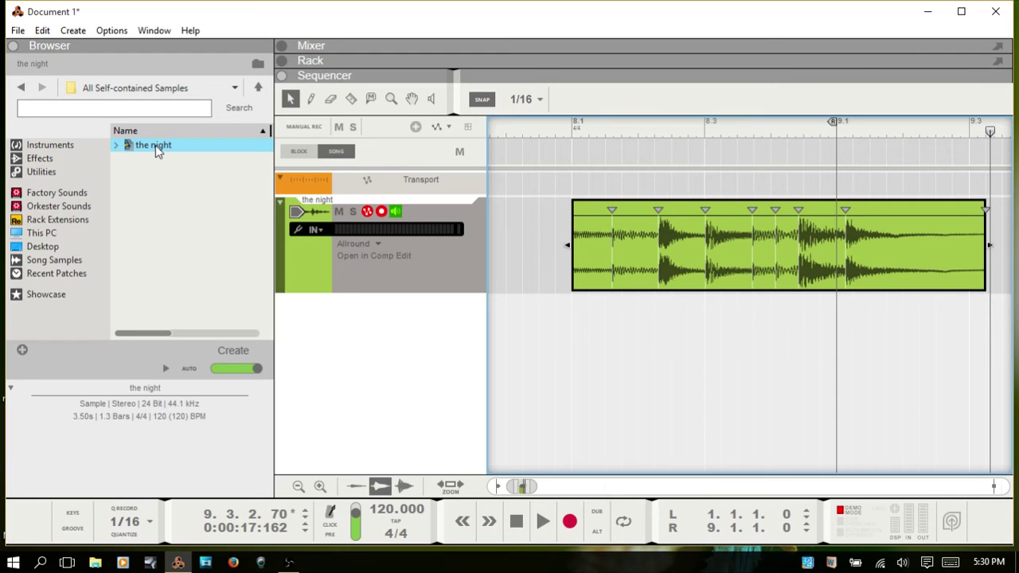
double_click(157, 151)
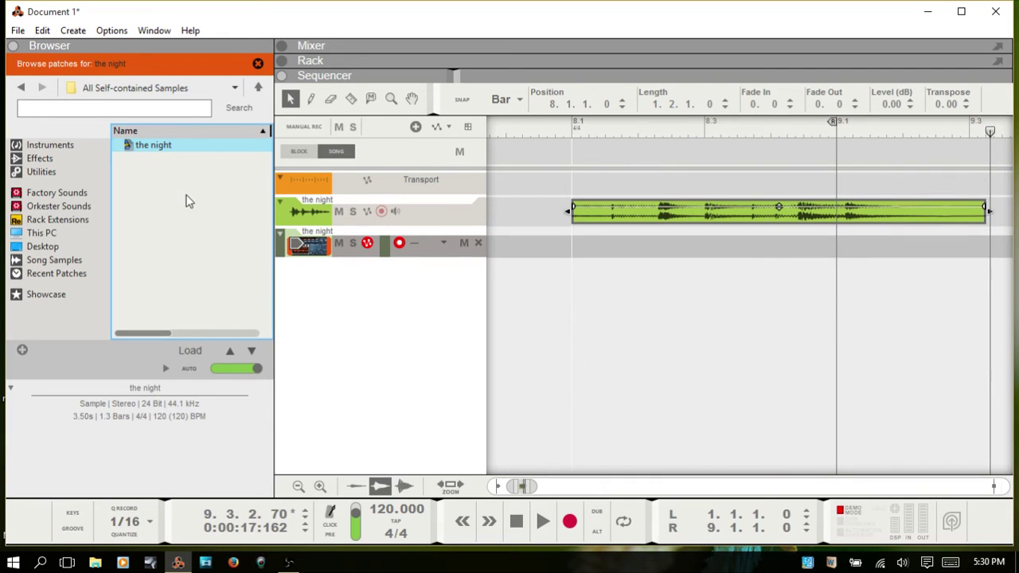
key("F3")
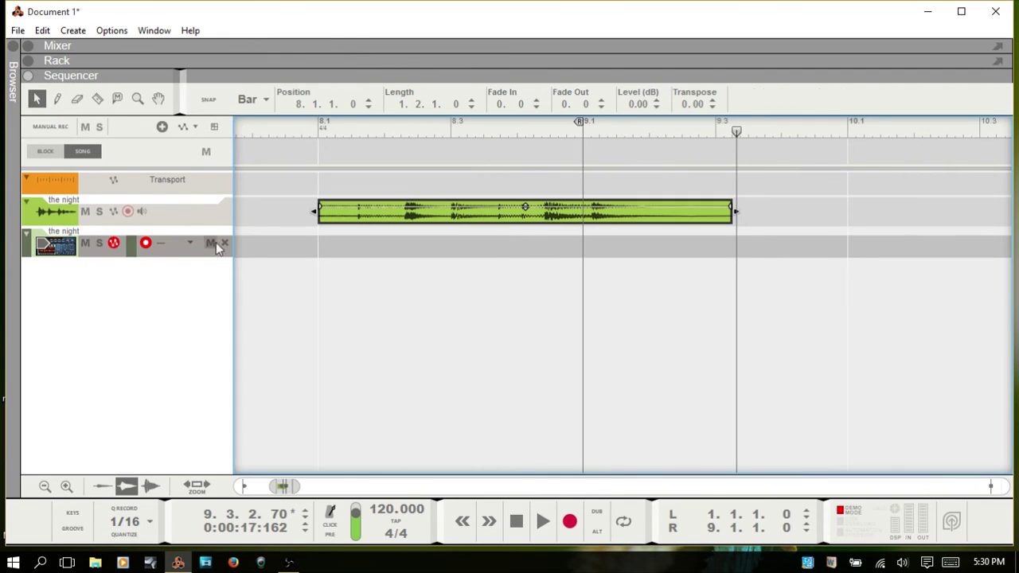
key("F6")
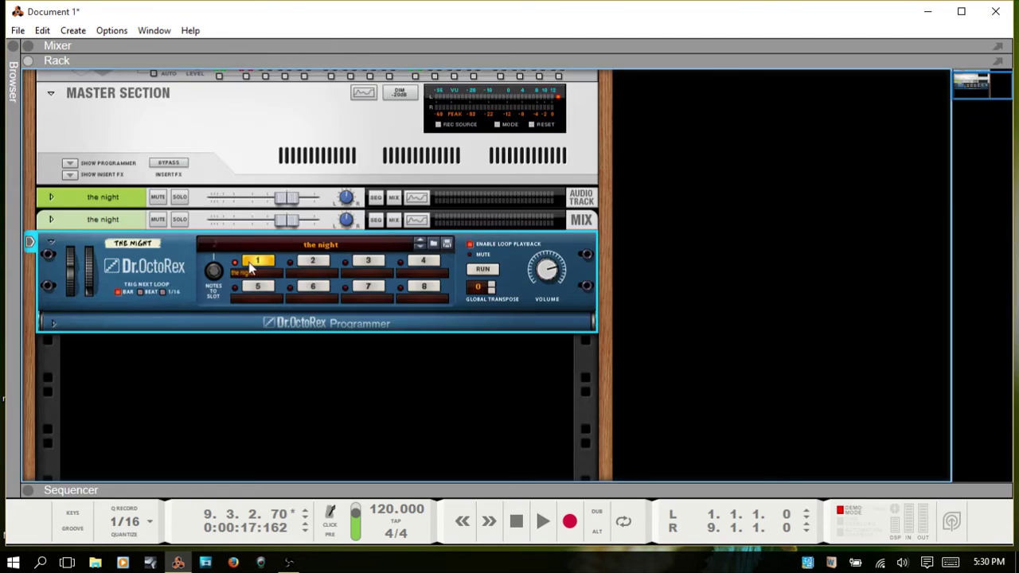
left_click(53, 325)
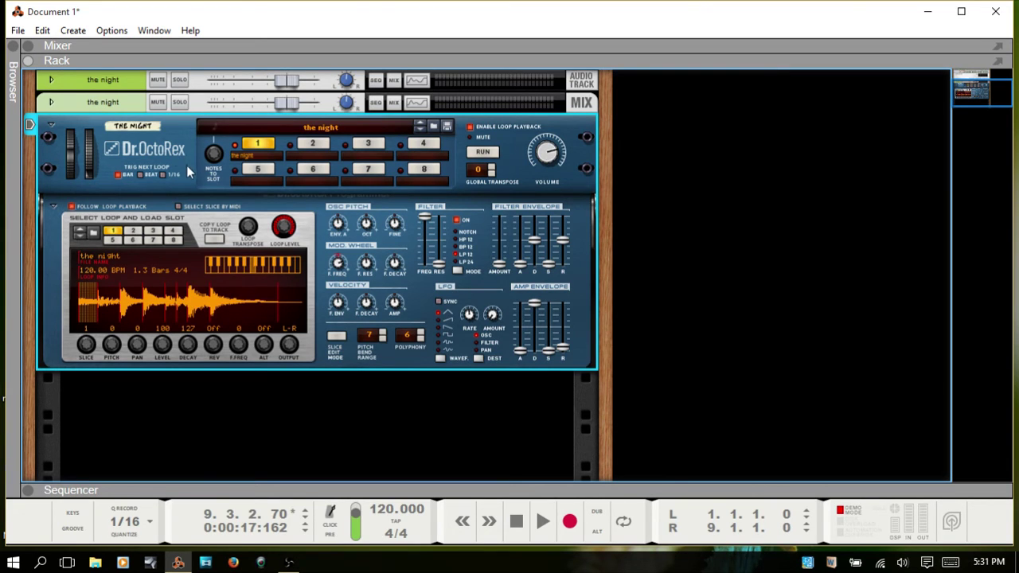
left_click(483, 152)
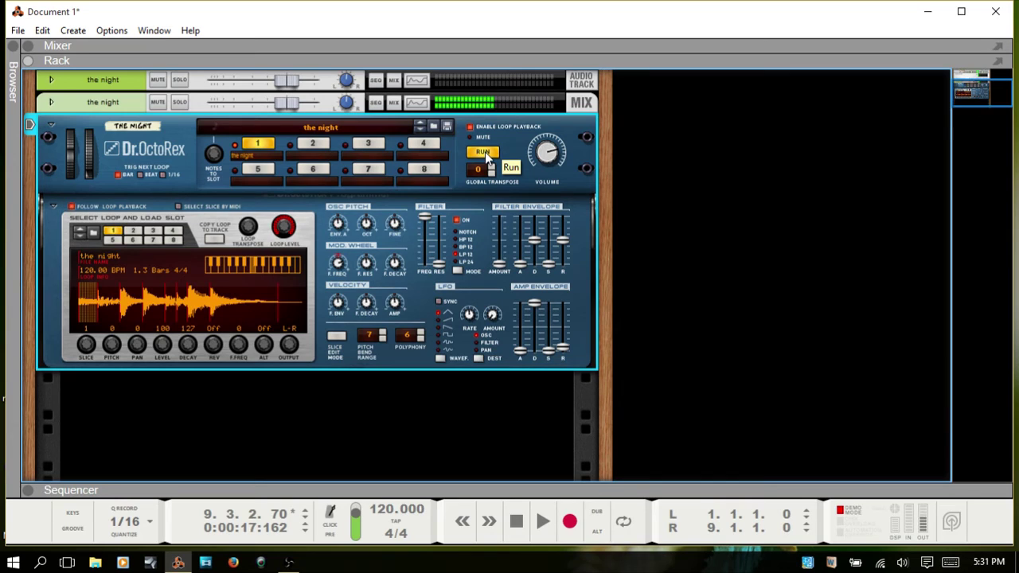
left_click(485, 153)
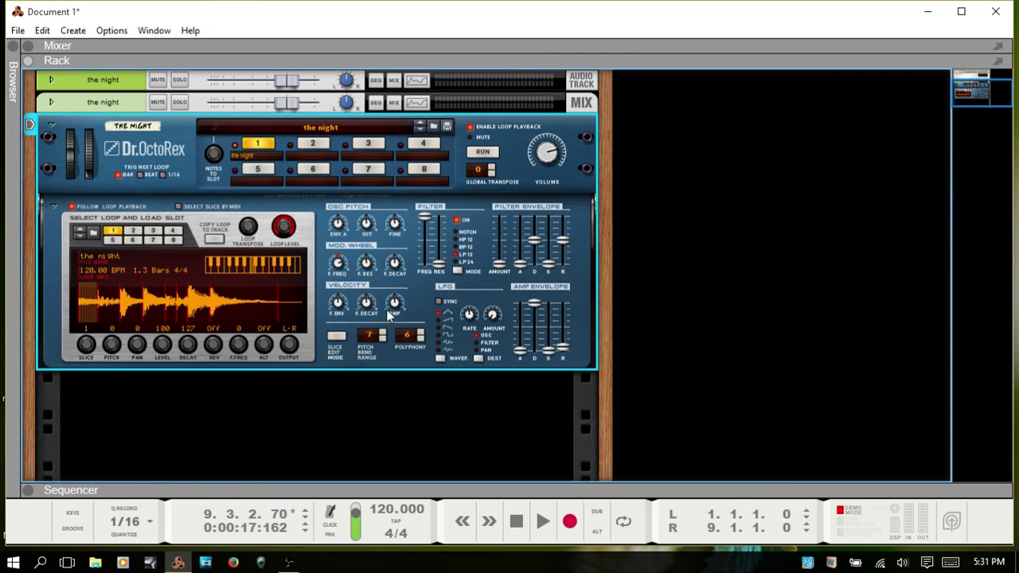
Add a Kong Drum Designer from the Instruments list and audition pad 1.
key("F3")
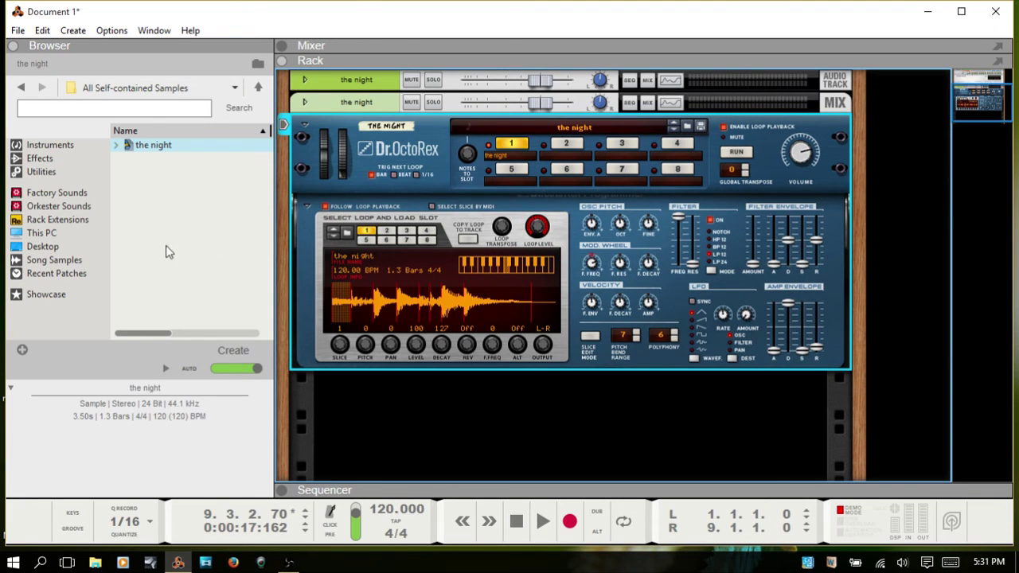
left_click(46, 145)
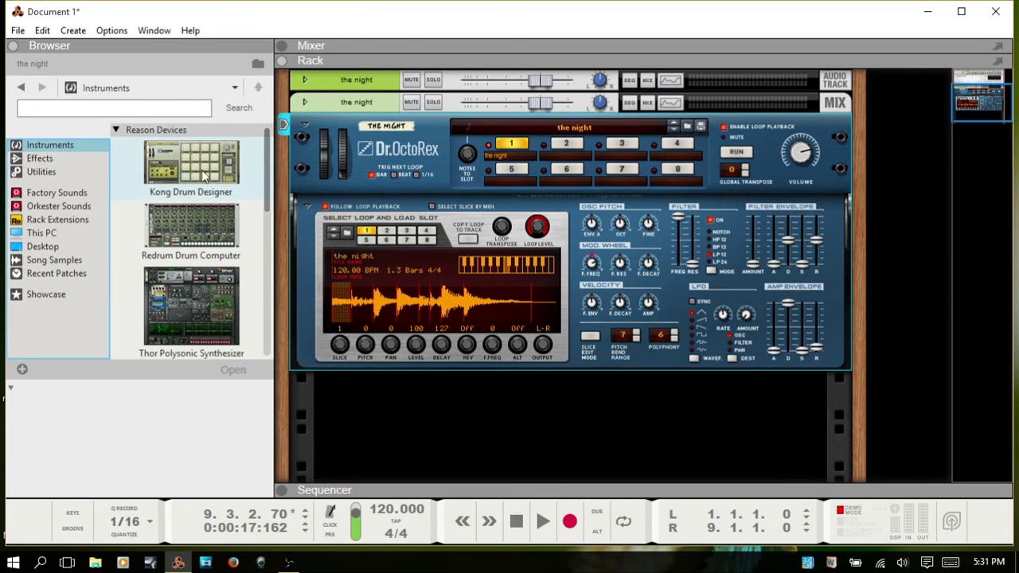
left_click_drag(203, 174, 433, 408)
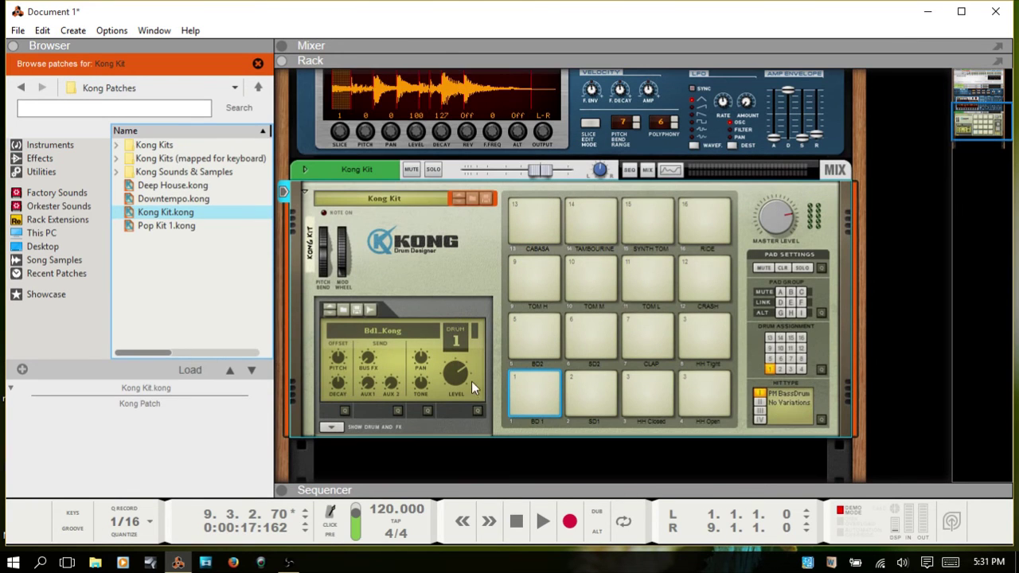
left_click(535, 392)
Replace drum 1's bass drum module with a NurseRex loop player.
scroll(534, 393, "down", 1)
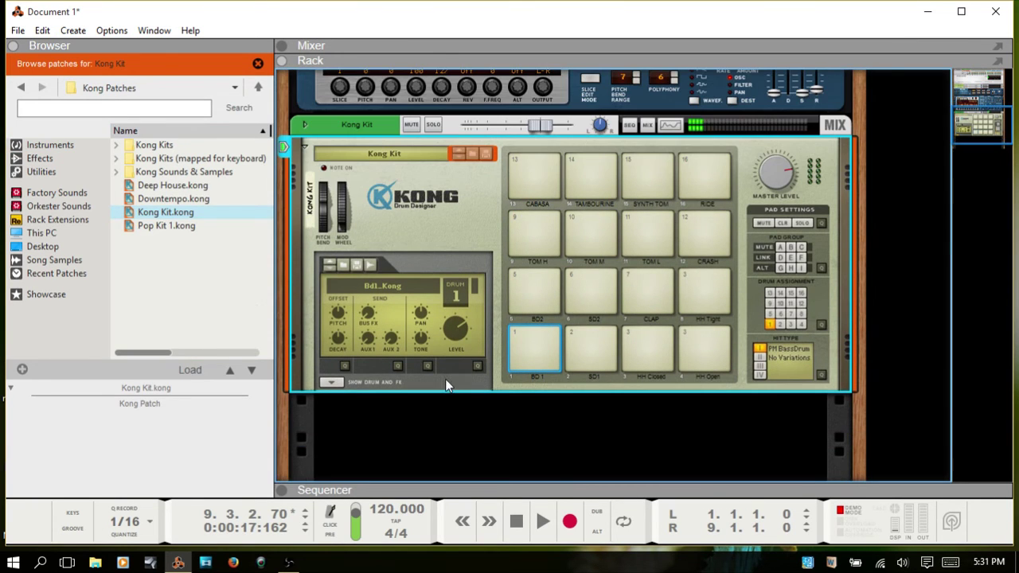
left_click(331, 384)
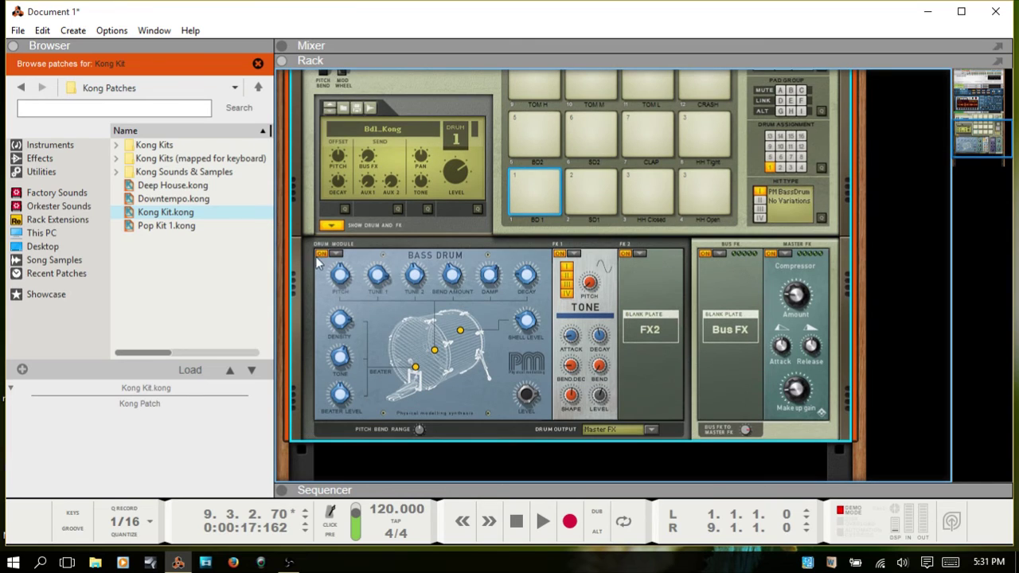
left_click(321, 256)
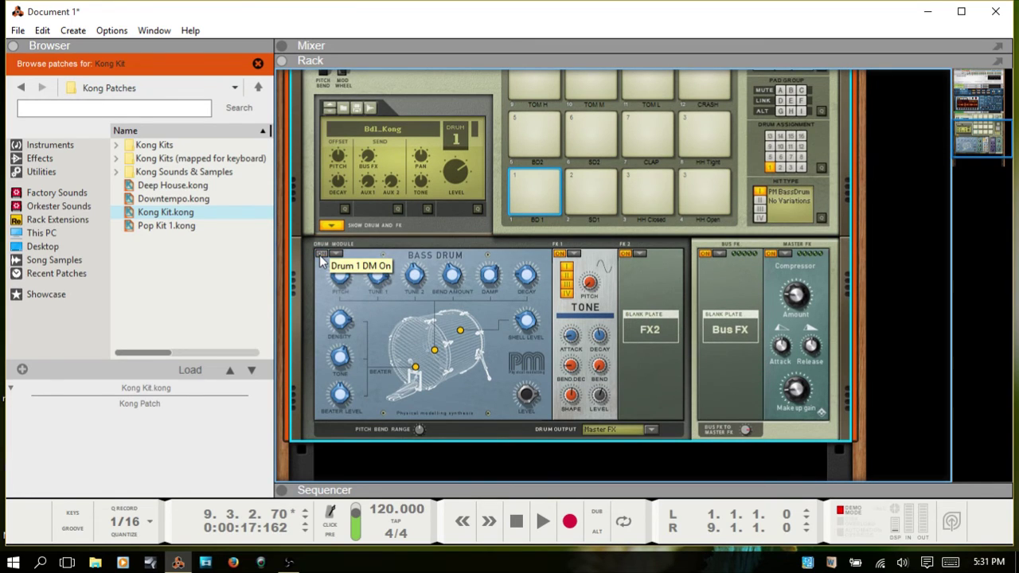
left_click(321, 255)
left_click(340, 253)
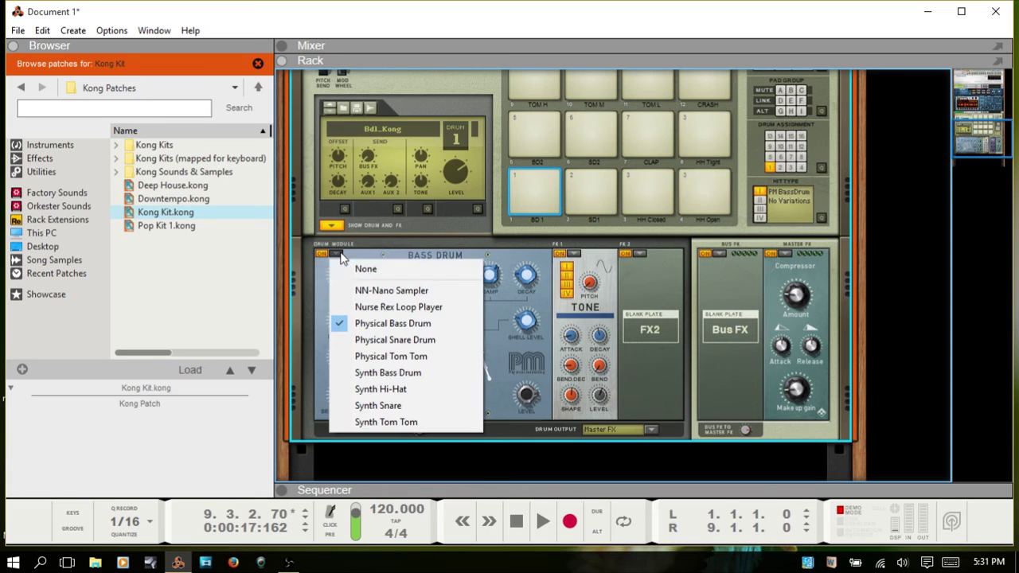
left_click(398, 307)
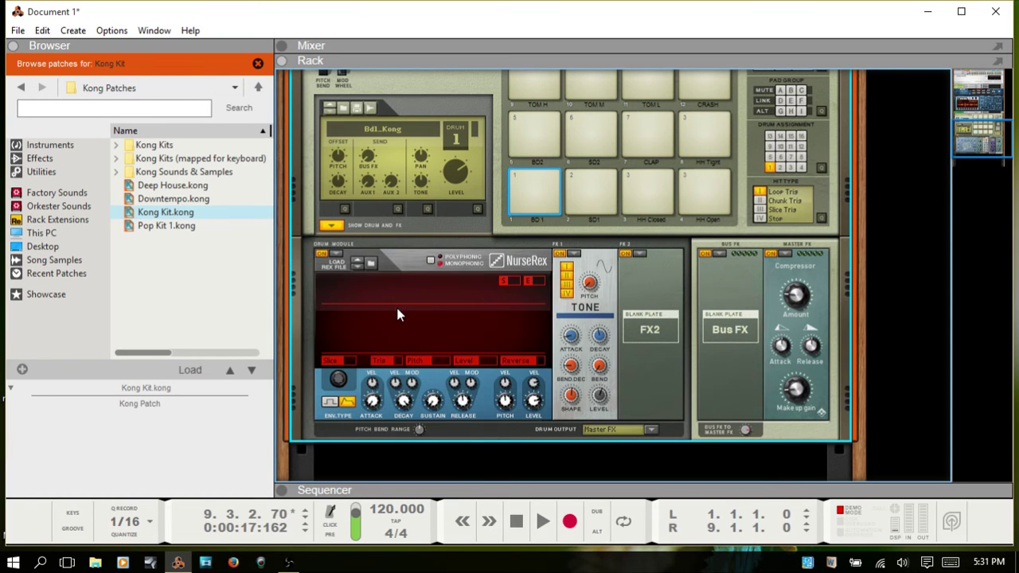
Load the night REX loop into drum 1's NurseRex and audition it on pad 1.
left_click(372, 267)
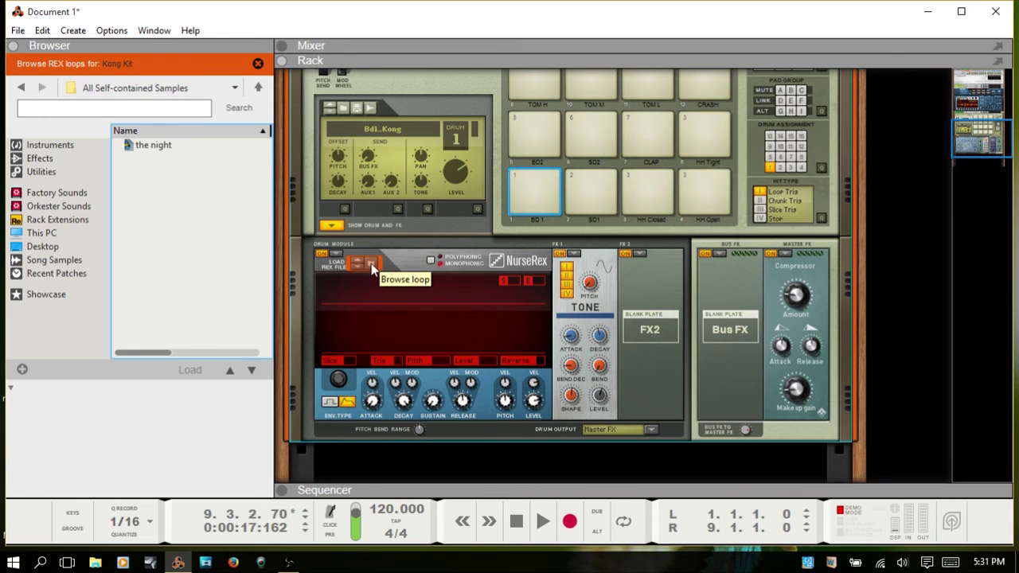
left_click(155, 147)
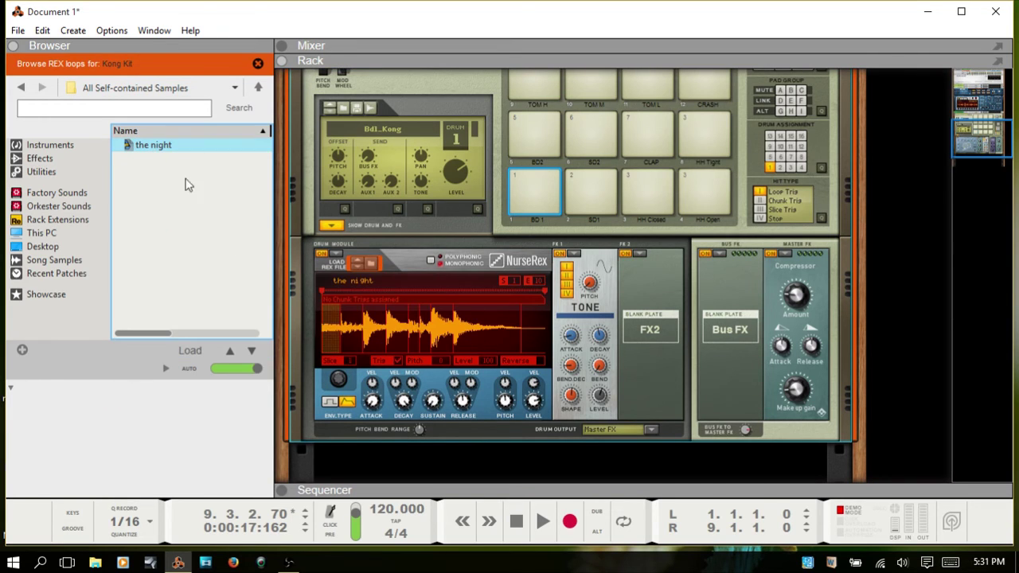
left_click(540, 184)
left_click(540, 191)
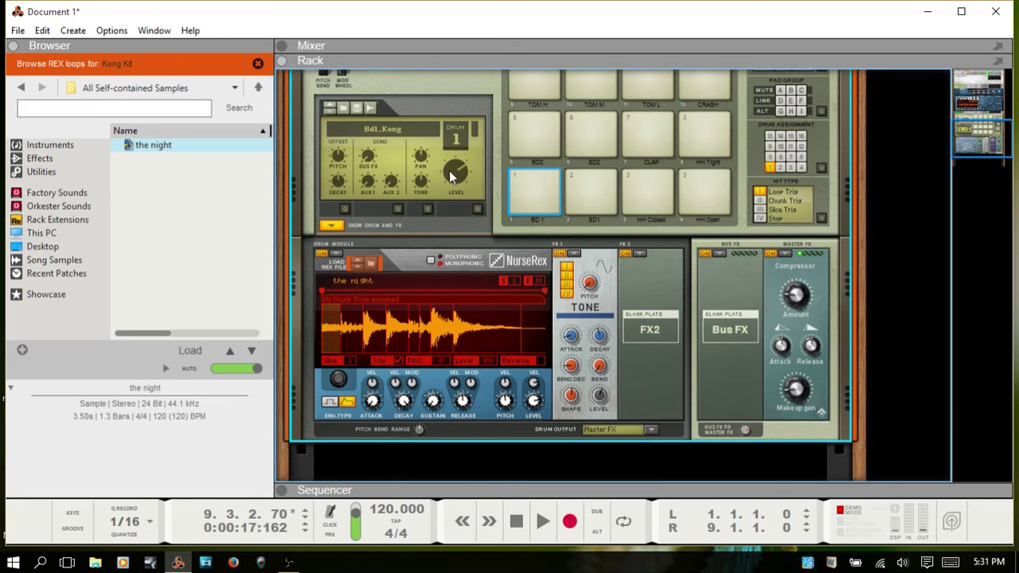
left_click(532, 194)
Set pad 1's hit type to Slice Trig and dial in a slice with Select Slice.
left_click(761, 211)
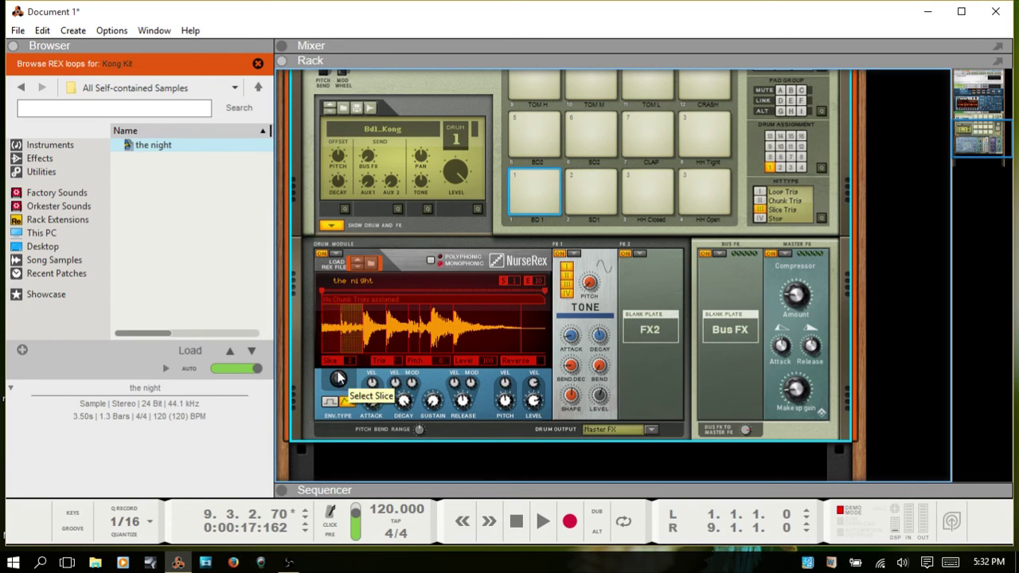
scroll(341, 371, "up", 2)
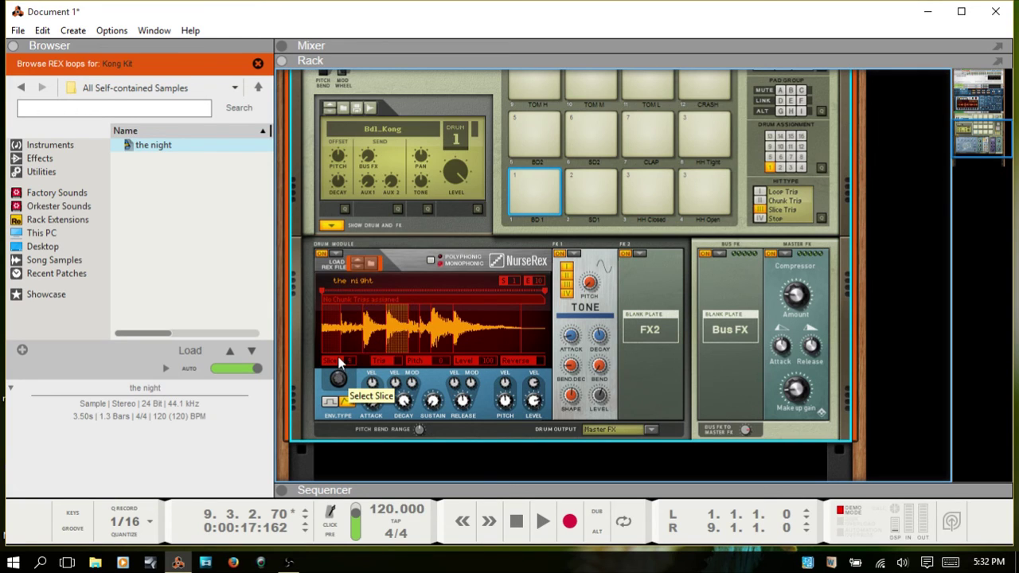
scroll(339, 360, "up", 1)
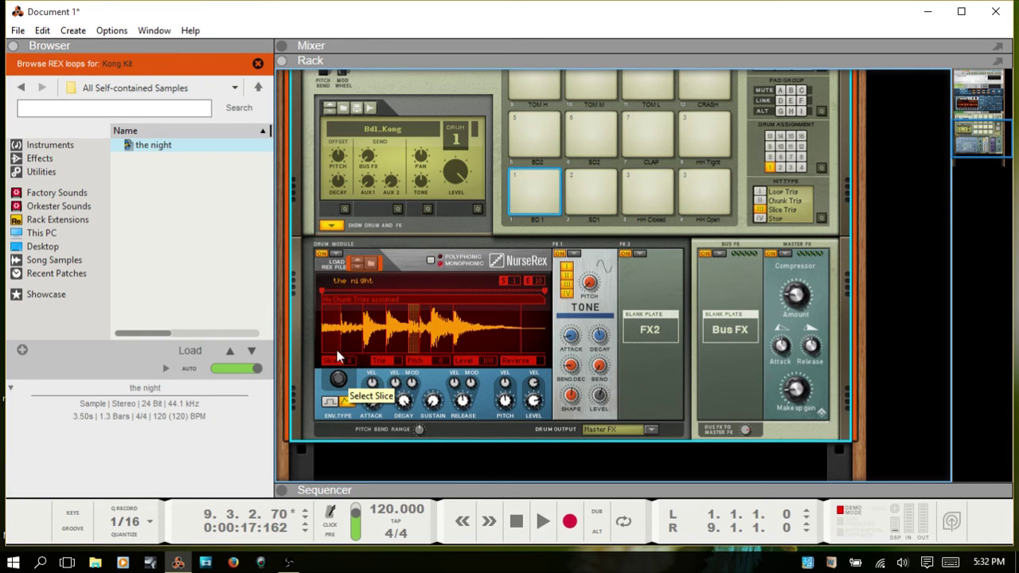
scroll(336, 357, "down", 4)
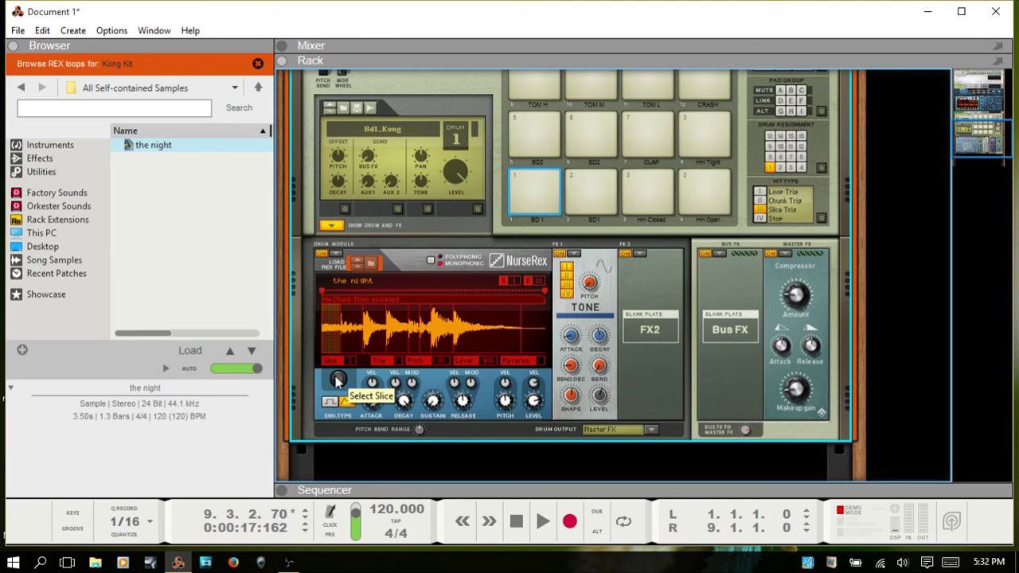
scroll(339, 376, "up", 1)
scroll(339, 371, "up", 4)
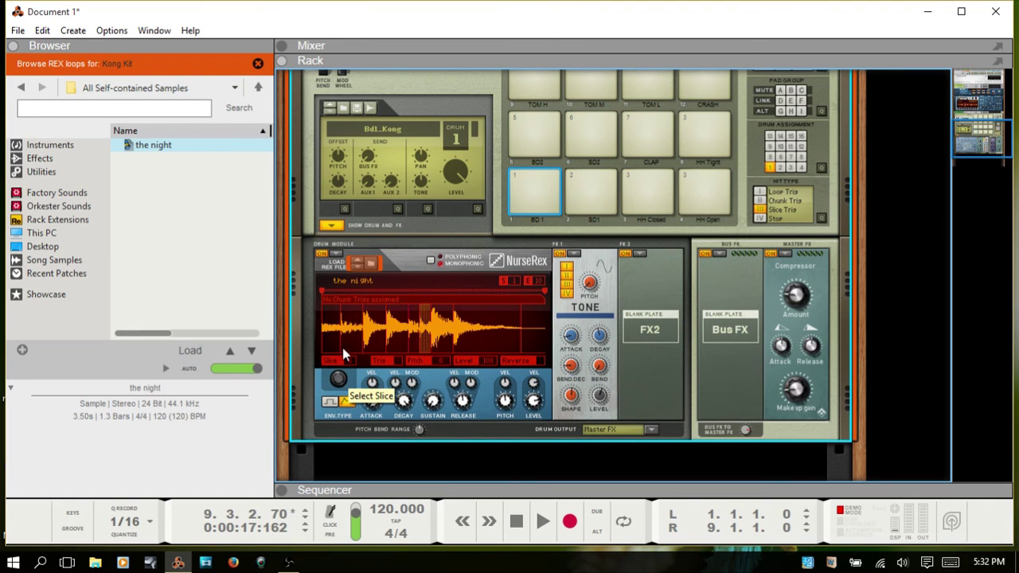
Enable Trig on two chosen slices and test them on pad 1.
left_click(399, 361)
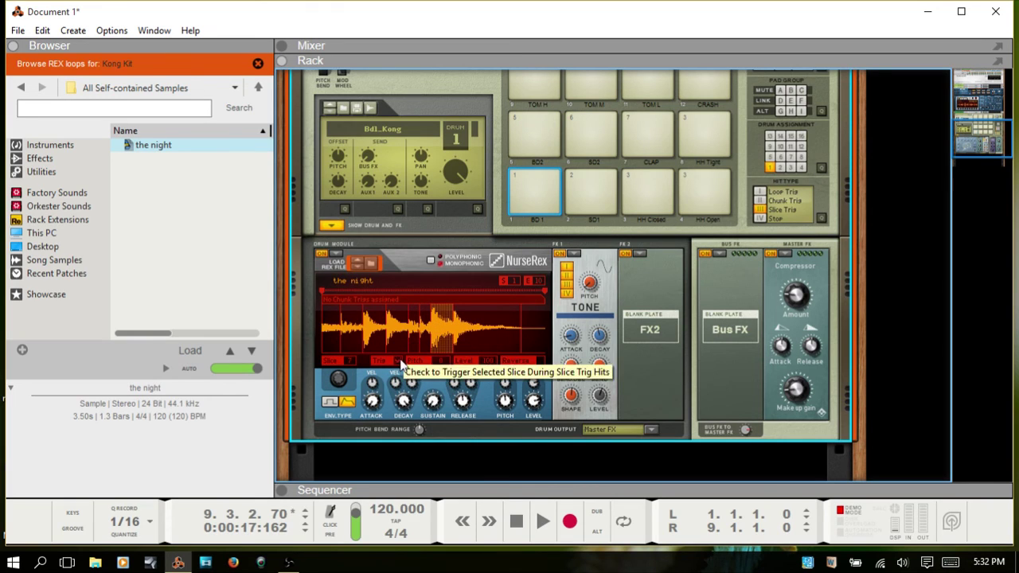
left_click(543, 193)
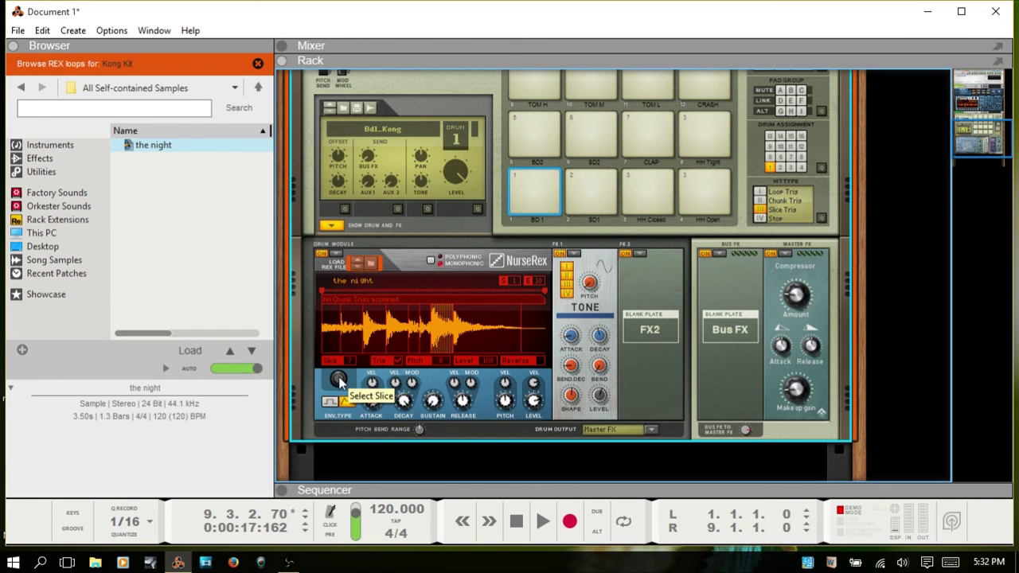
scroll(340, 383, "down", 4)
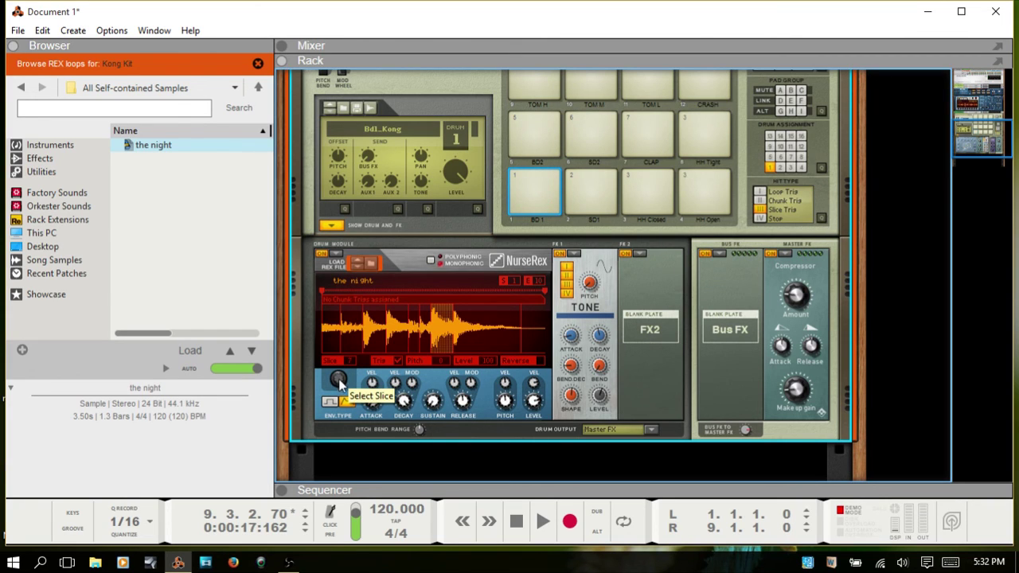
left_click(398, 361)
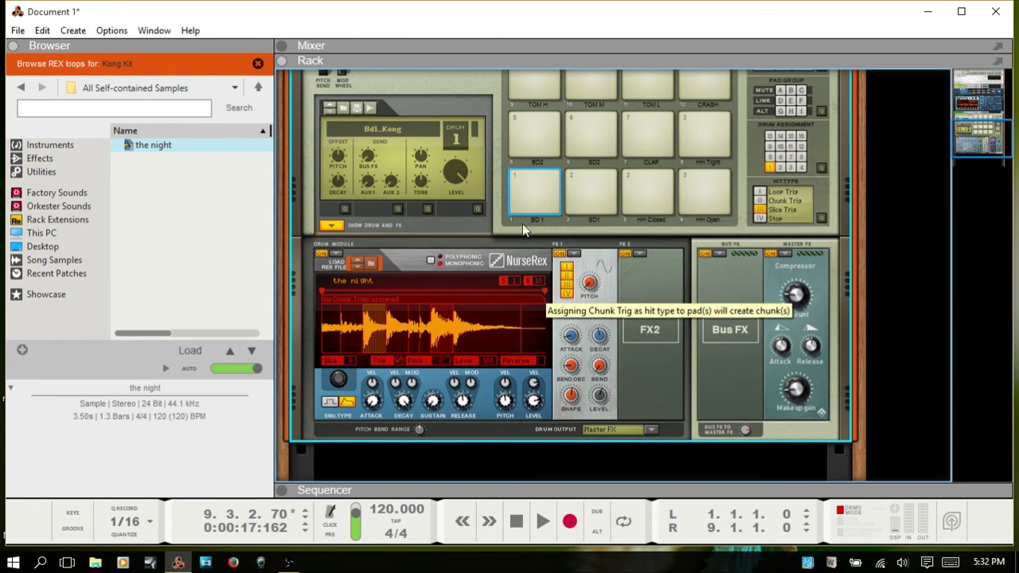
left_click(555, 200)
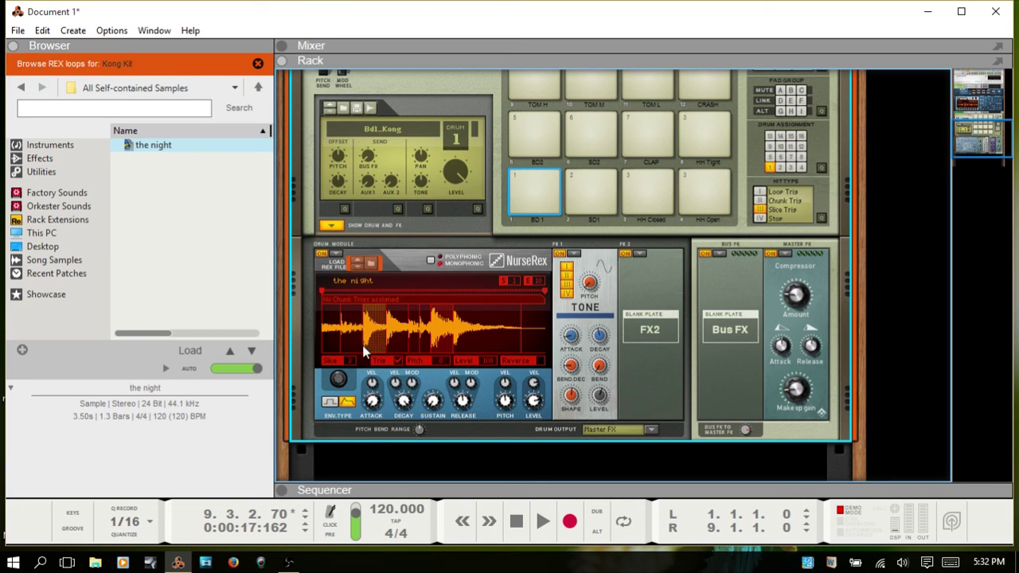
left_click(531, 198)
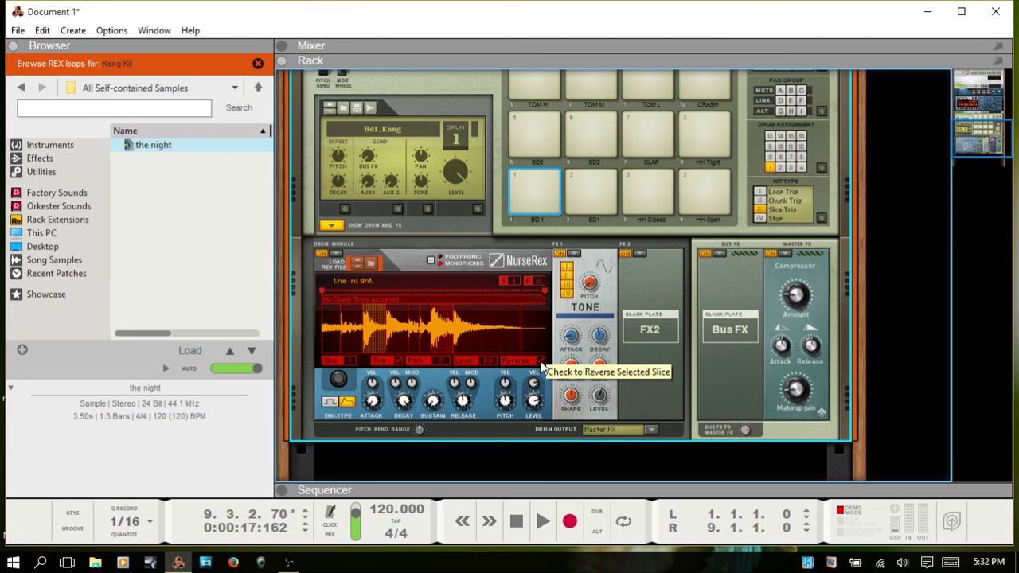
left_click(534, 199)
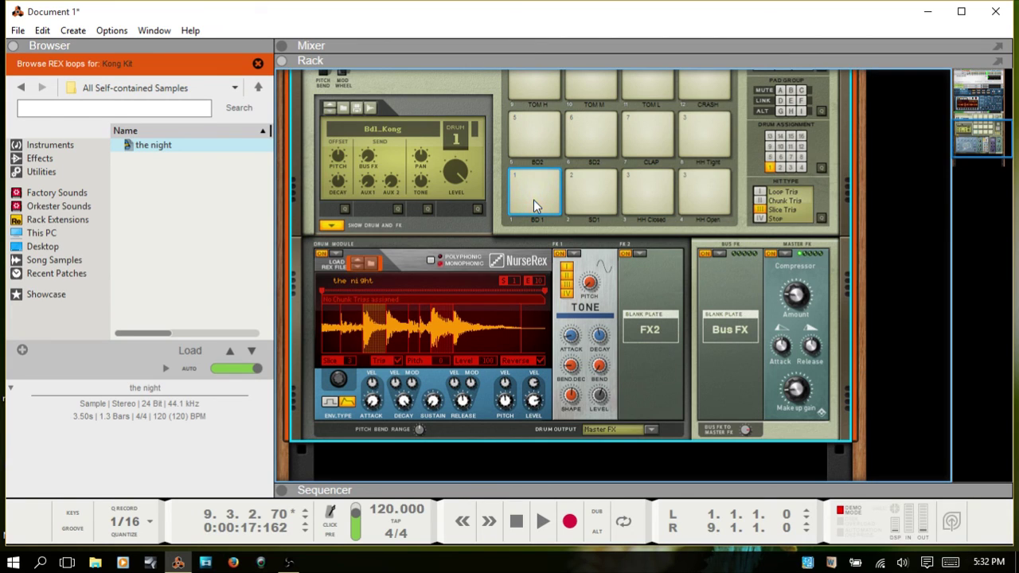
left_click(533, 200)
left_click_drag(338, 381, 348, 360)
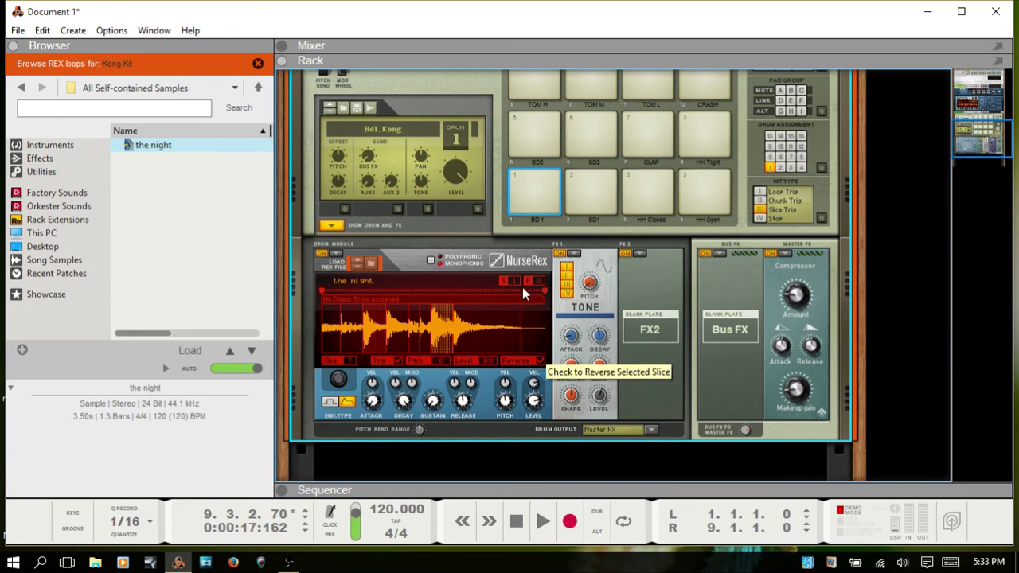
left_click(531, 200)
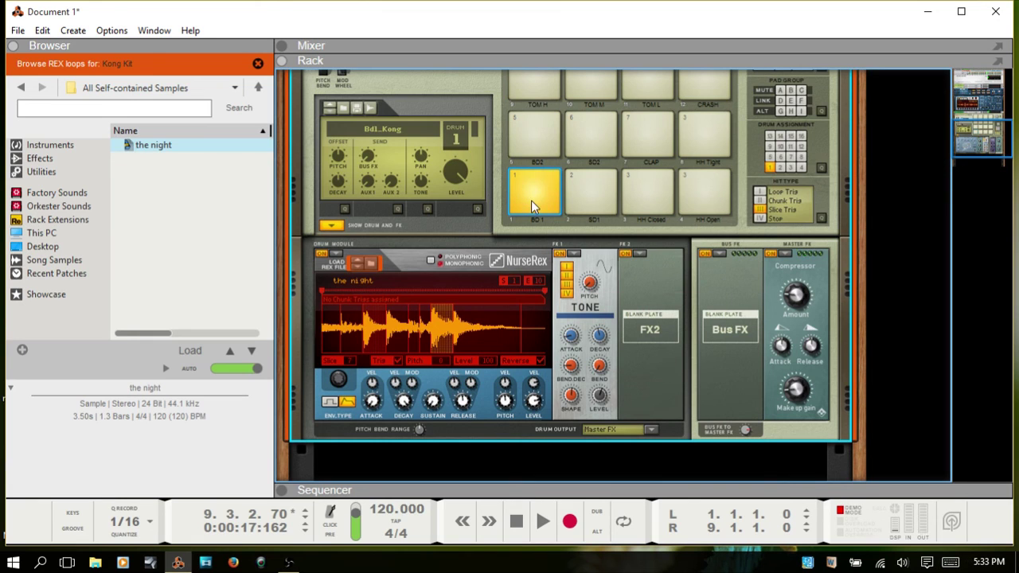